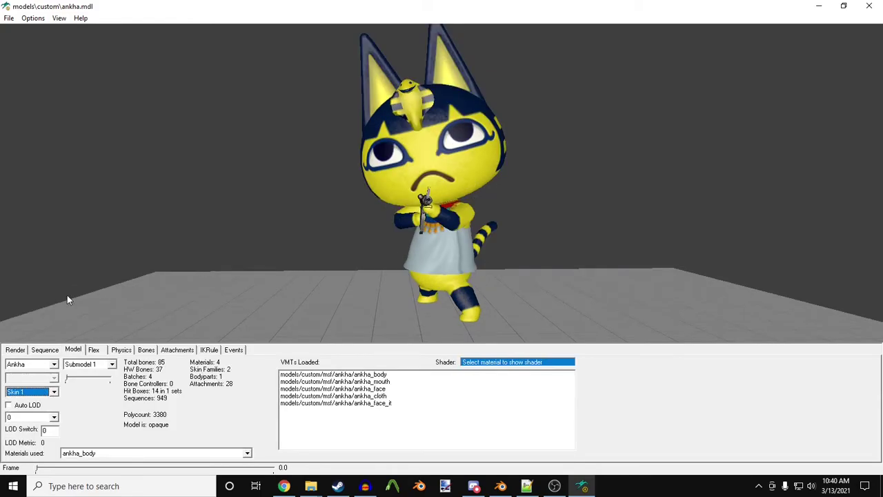
Compare the Ankha model's Skin 1 and Skin 2 and check its flex controls.
key(Down)
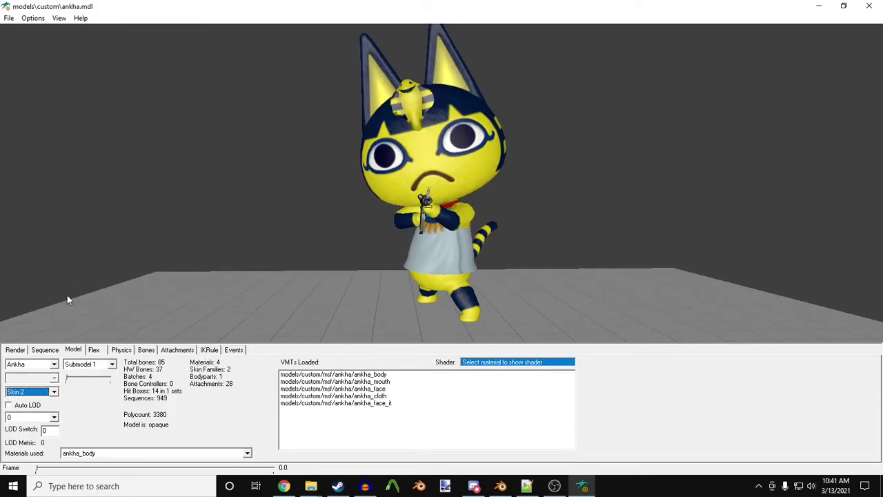
key(Up)
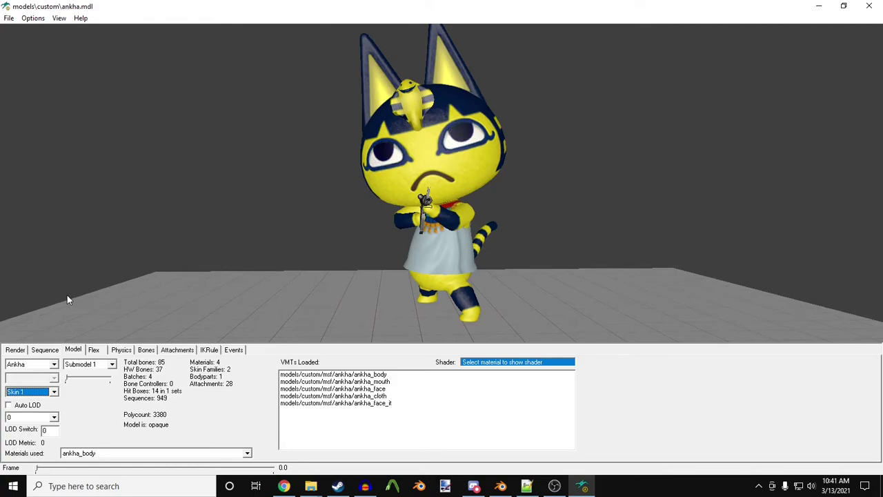
key(Down)
key(Up)
click(94, 350)
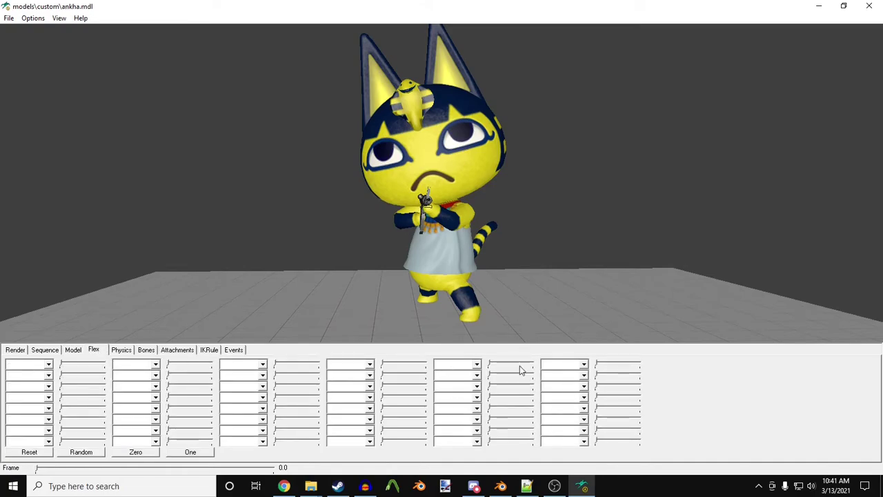
Switch to Blender, duplicate the selected upper-face faces of ankha_ref and move the copy about -6 m along the Y axis.
key(alt+Tab)
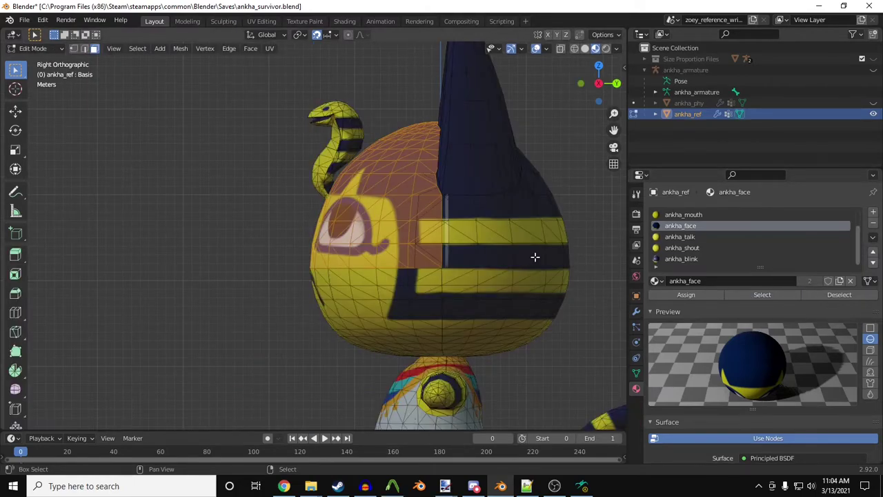
key(shift+d)
right_click(535, 257)
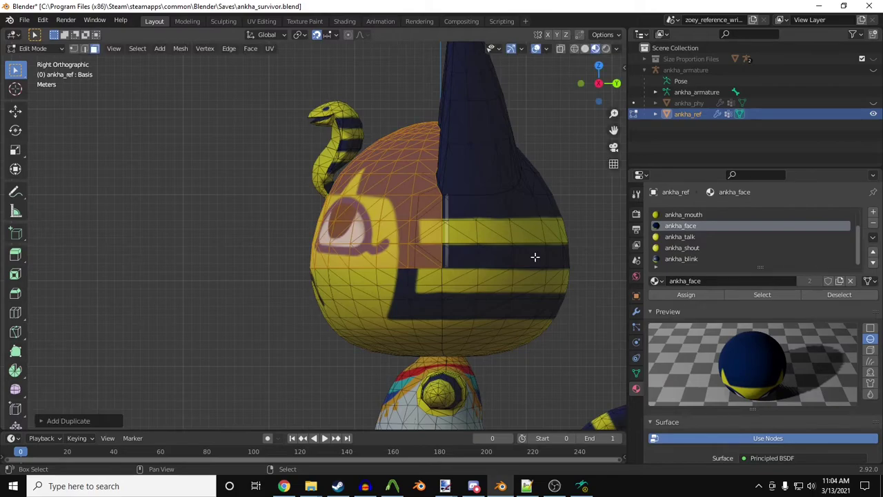
key(g)
key(y)
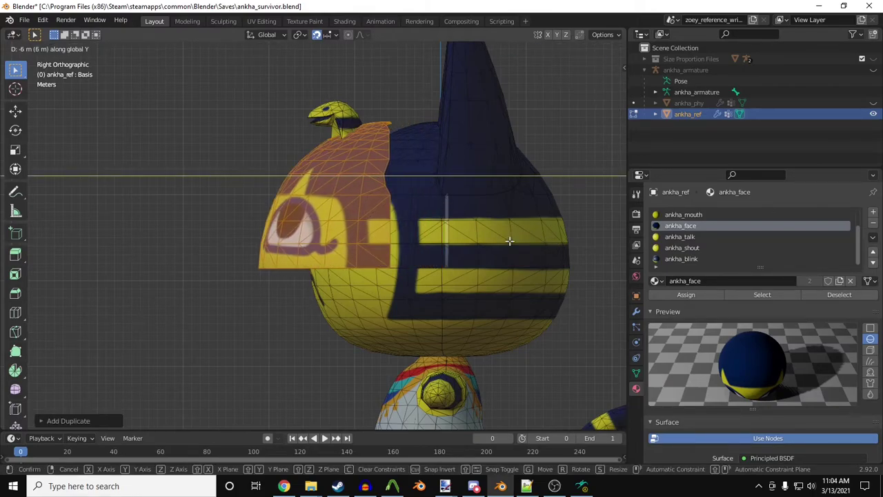
click(510, 240)
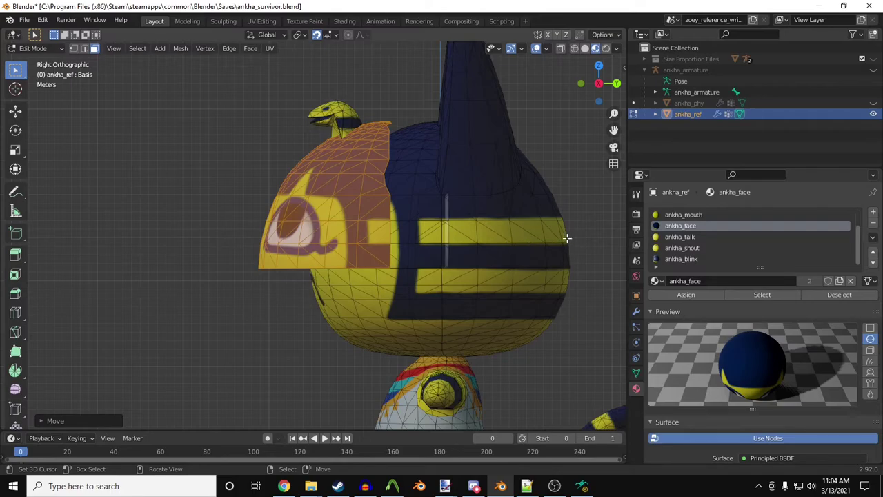
Separate the duplicated faces into their own object and select that object in Object Mode.
key(p)
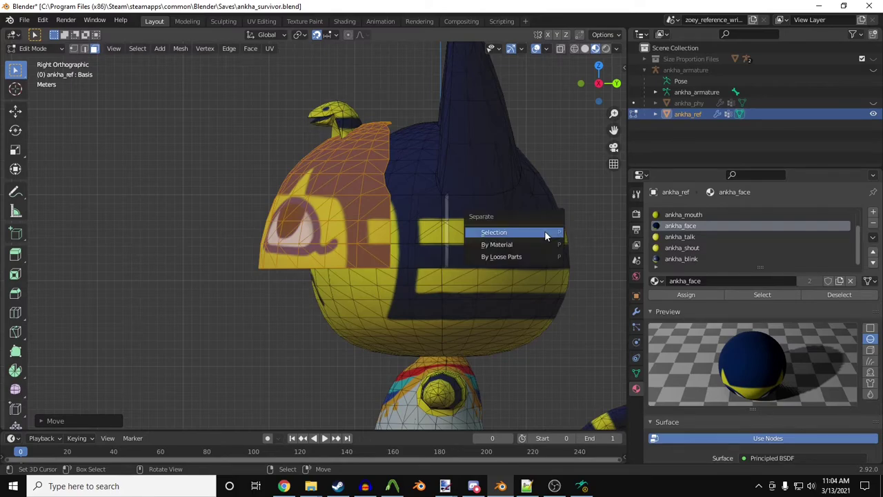
click(544, 232)
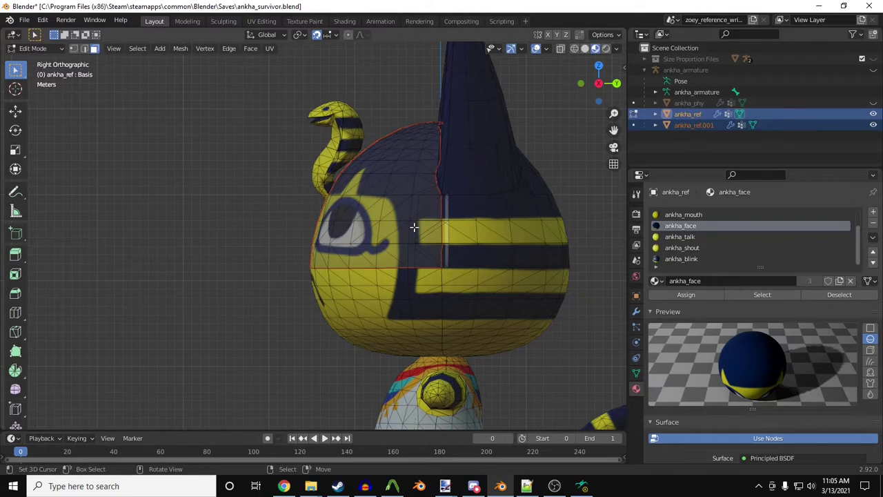
key(Tab)
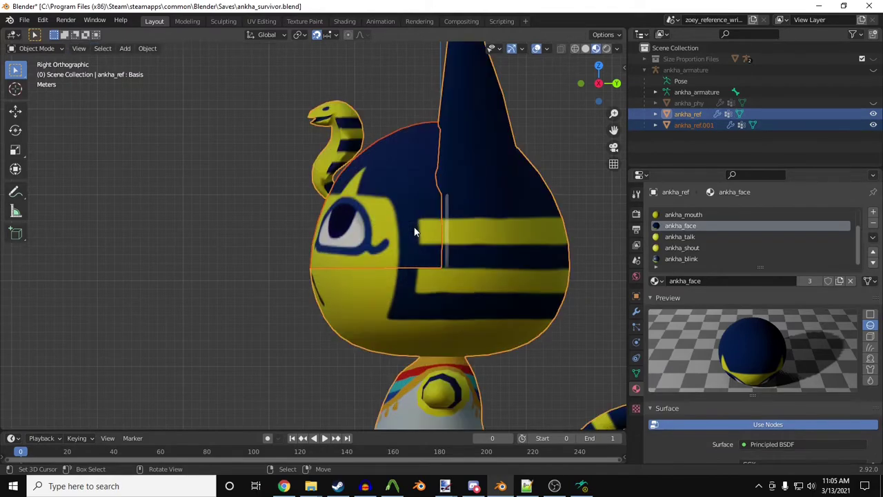
click(694, 125)
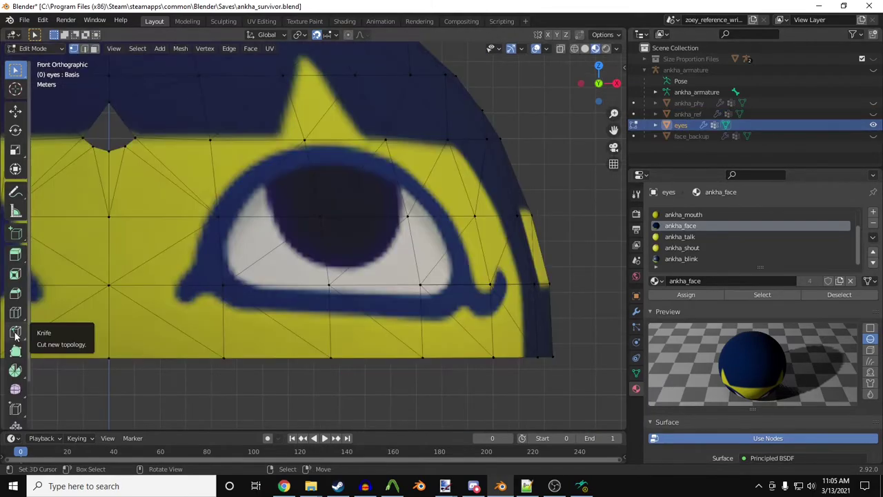
Cut a closed Knife outline on the eyes mesh around the white and pupil of the character's left eye.
click(15, 333)
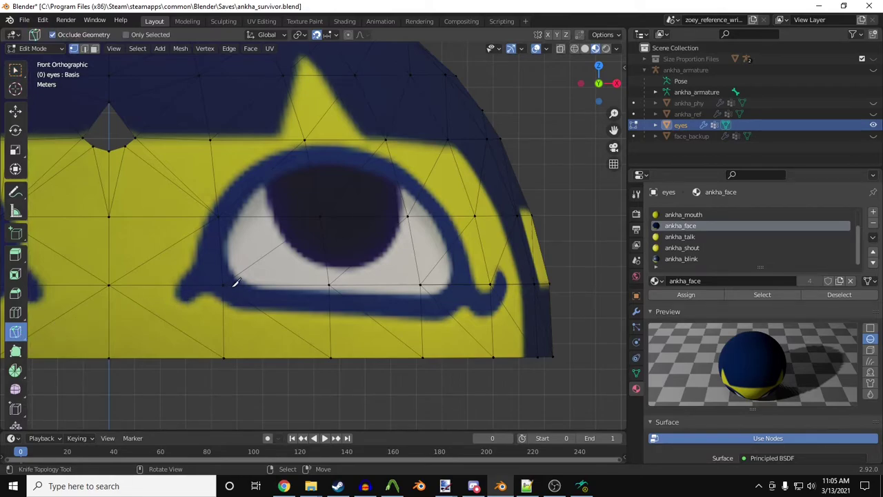
click(252, 285)
scroll(483, 292, up, 1)
click(483, 292)
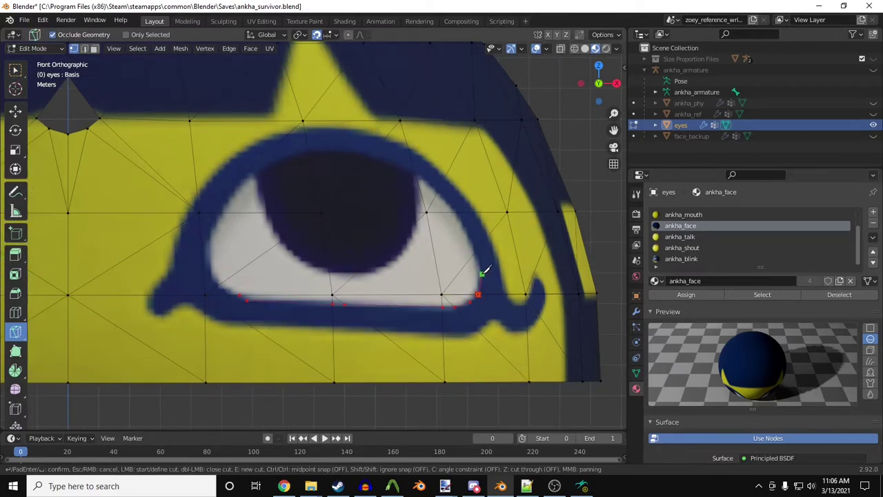
click(482, 272)
click(476, 251)
click(467, 227)
click(457, 207)
key(Return)
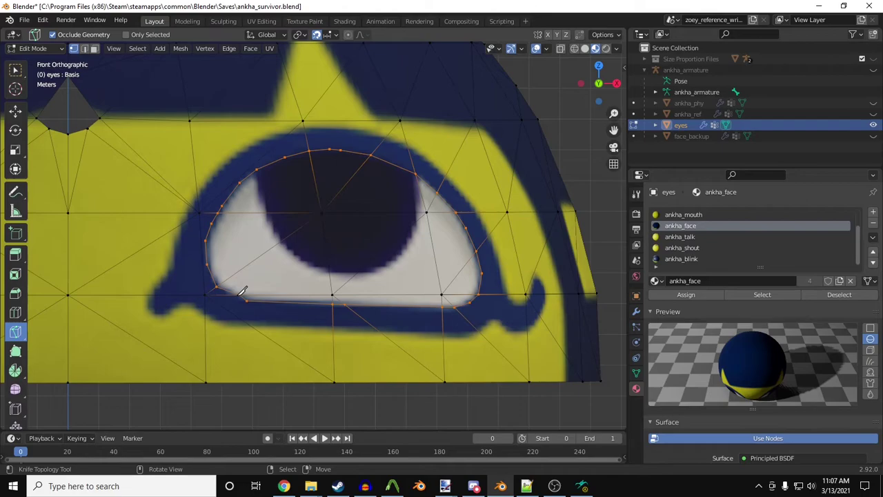
Select the faces inside the left eye's cut outline in face select mode, then return to Object Mode.
click(95, 49)
key(w)
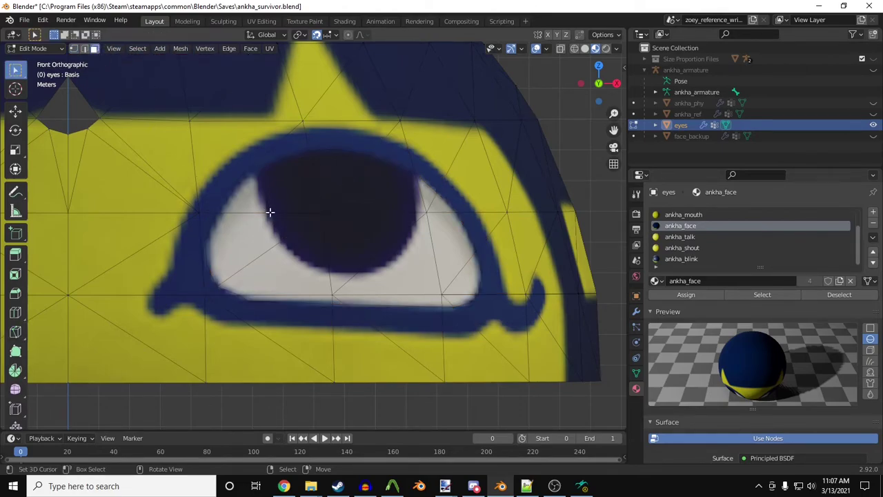
click(269, 211)
shift+click(294, 196)
shift+click(338, 179)
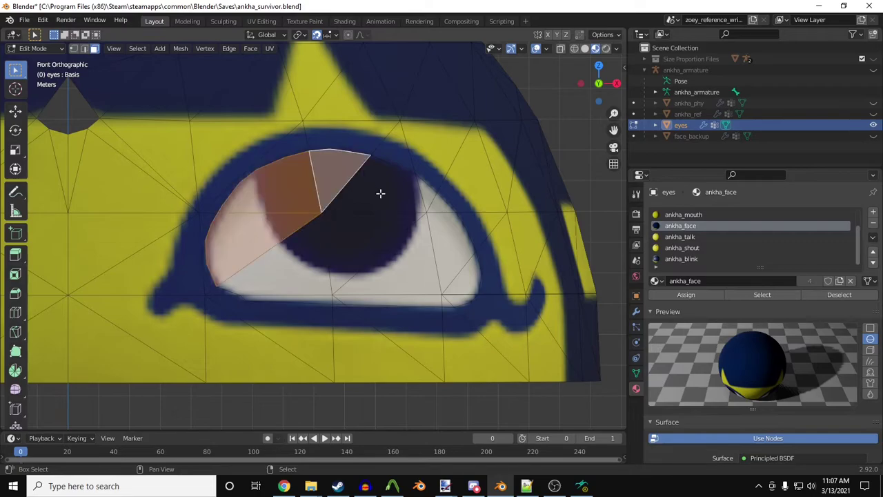
shift+click(380, 193)
key(ctrl+l)
key(Tab)
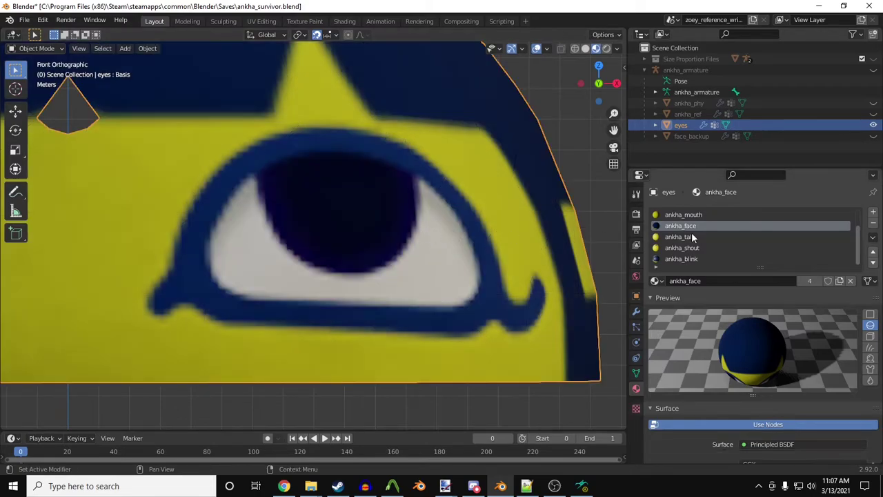
Add a new material slot to the eyes object with a material named eyeball_l.
click(873, 212)
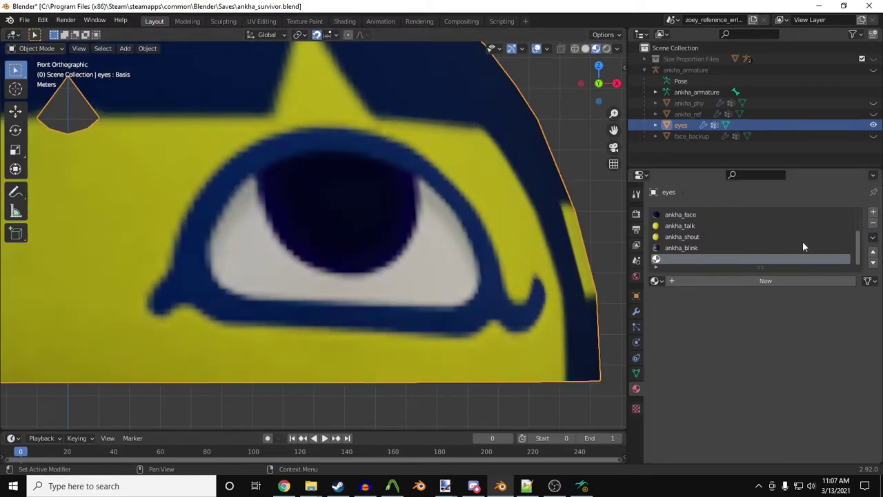
click(732, 280)
double_click(698, 258)
text(eye)
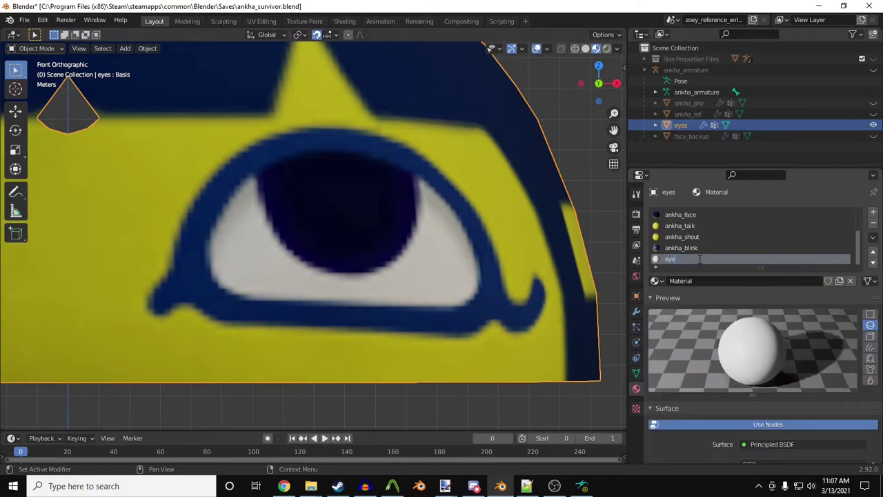
text(ball_l)
key(Return)
Assign the eyeball_l material to the selected left-eye faces and return to Object Mode.
key(Tab)
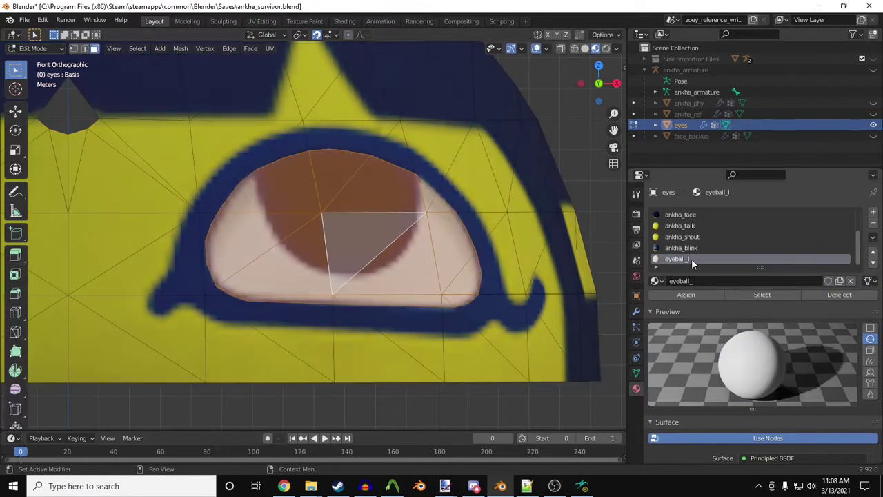
click(680, 295)
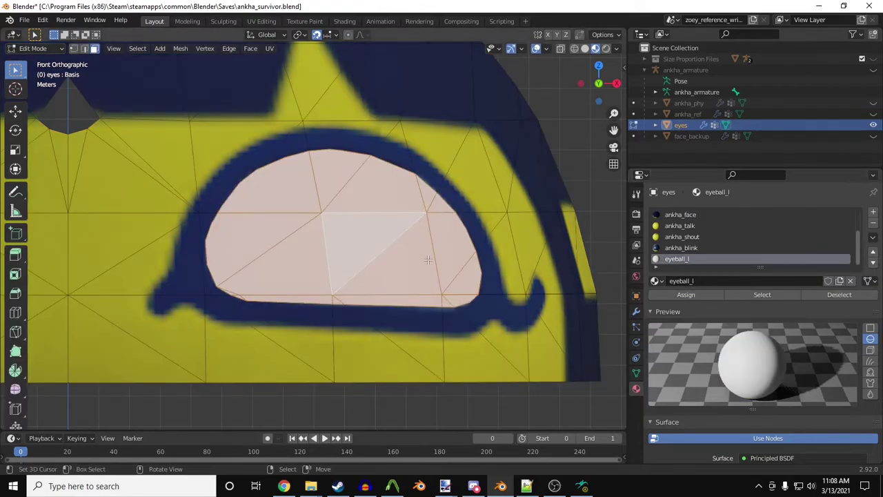
scroll(428, 259, down, 5)
key(Tab)
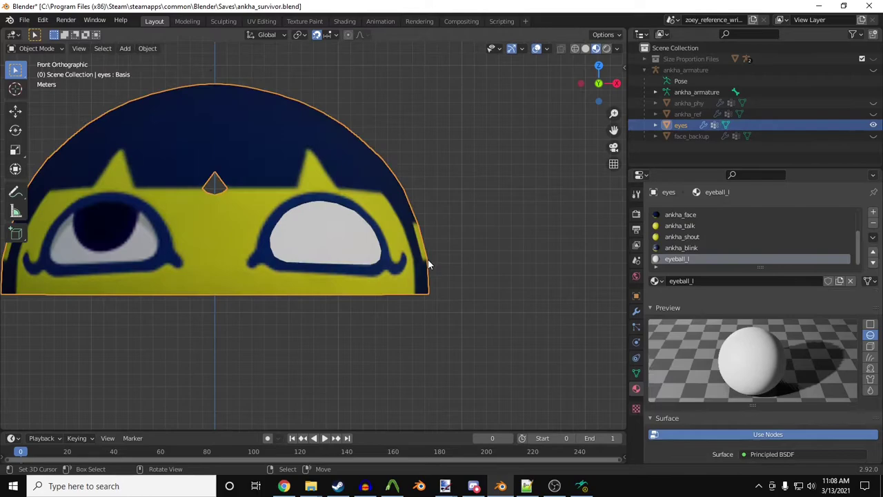
Cut a Knife outline around the white and pupil of the character's right eye.
shift+middle_drag(249, 254, 399, 273)
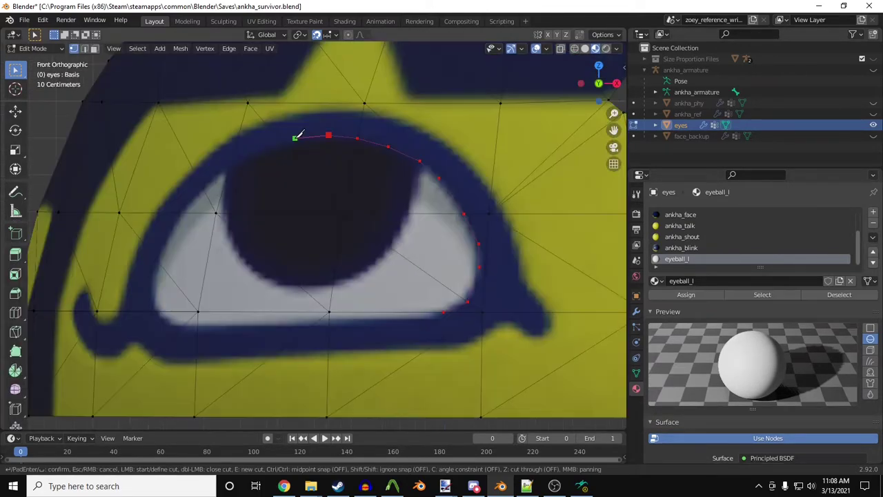
click(295, 138)
key(Return)
Select the faces inside the right eye's outline and assign the eyeball_r material to them.
key(3)
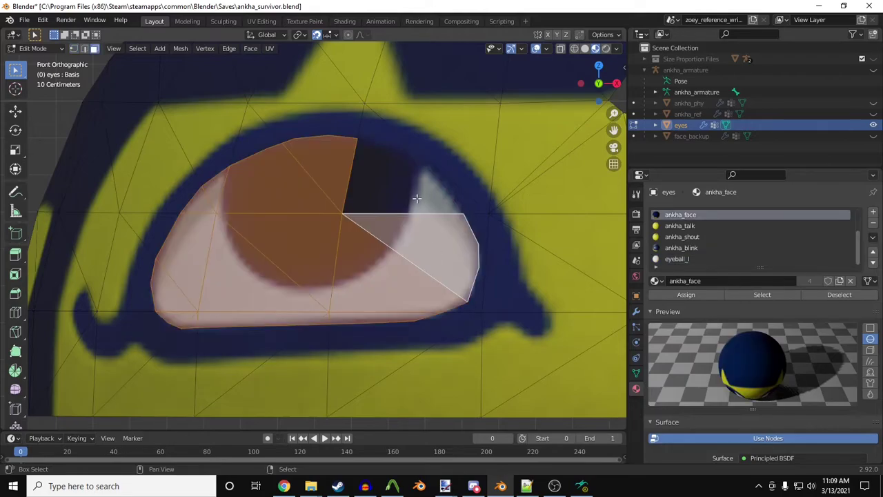
click(415, 191)
scroll(682, 248, down, 1)
click(682, 258)
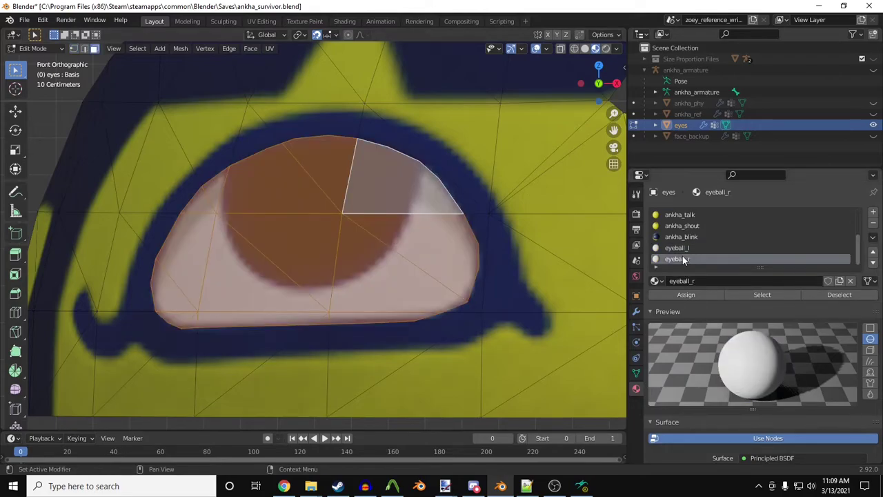
click(686, 294)
scroll(476, 250, down, 2)
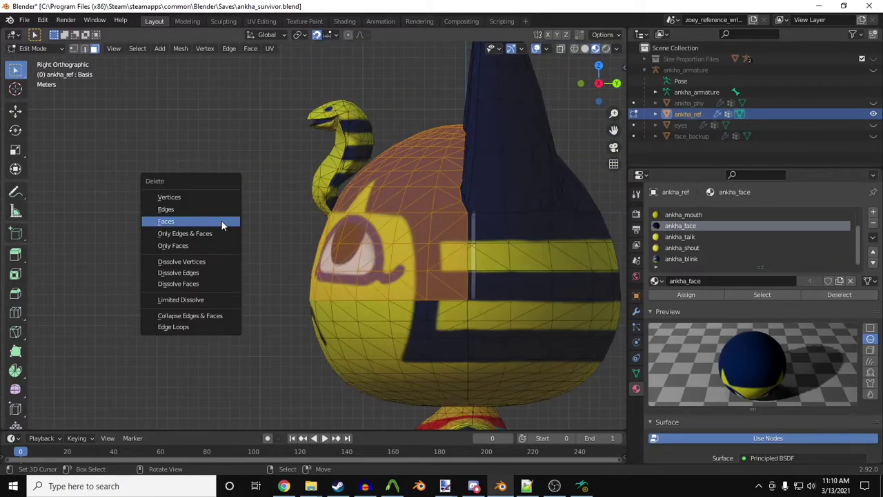
Delete the selected upper-face faces from ankha_ref and unhide the eyes object.
click(221, 222)
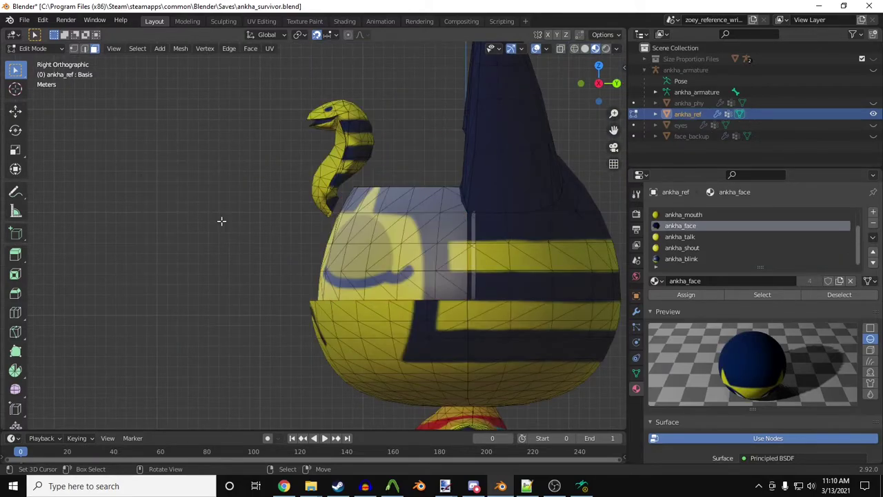
key(Tab)
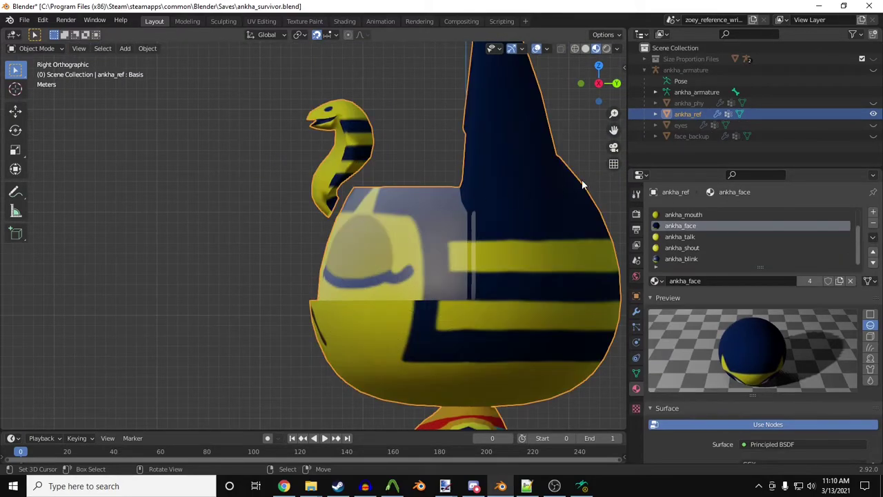
click(873, 125)
Move the whole eyes mesh 7 m along the Y axis, back into the opening in the head.
click(688, 125)
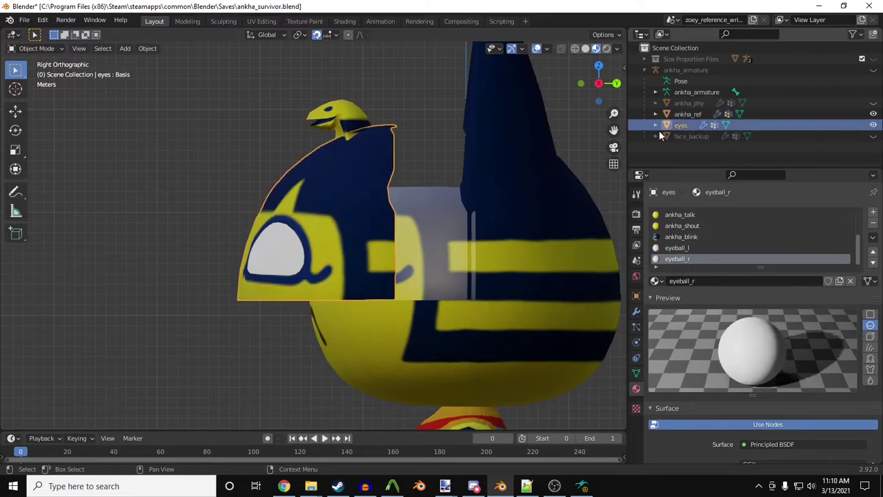
key(Tab)
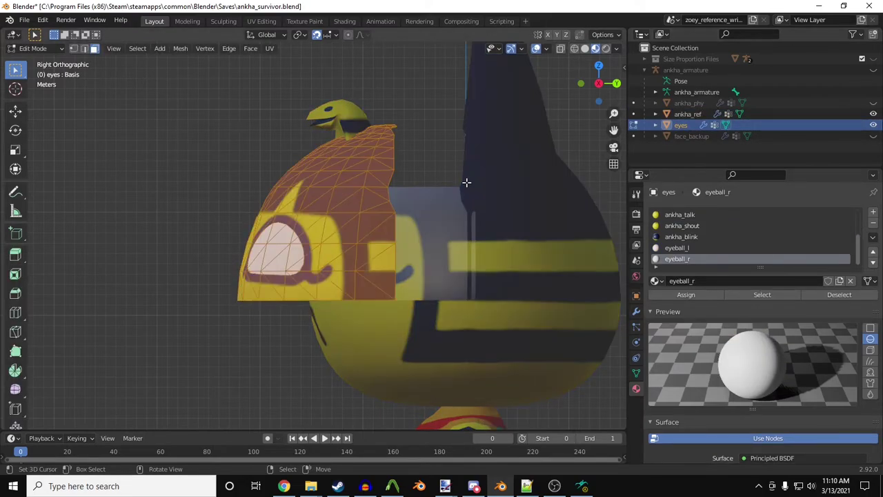
scroll(453, 192, up, 1)
key(g)
key(y)
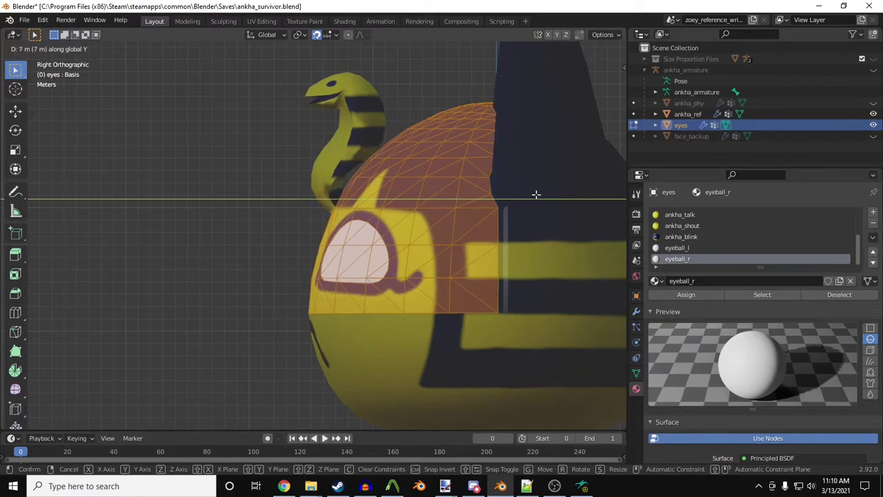
key(Escape)
middle_drag(512, 198, 384, 211)
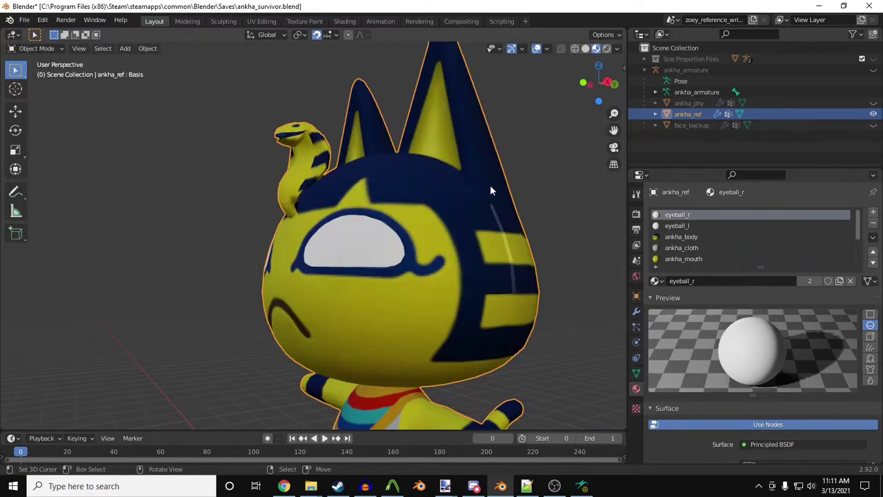
Unhide the face_backup object and name the new material on eyes_shock face_shock.
key(ctrl+z)
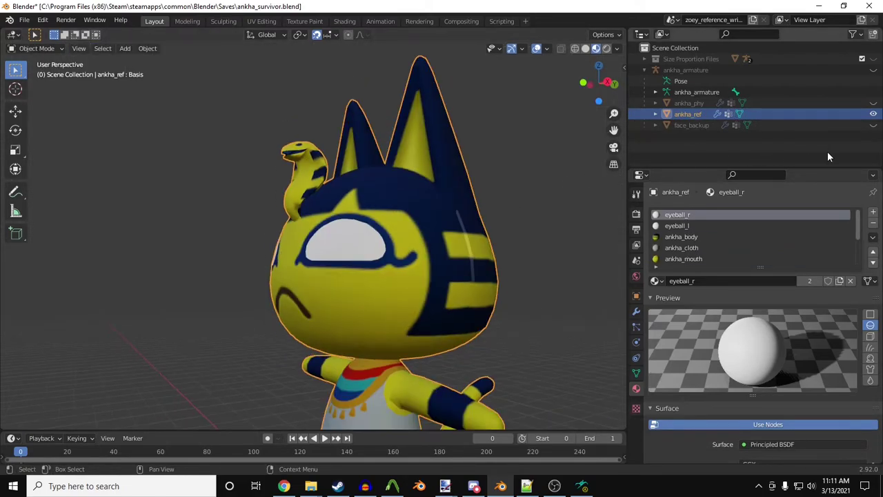
click(873, 125)
mouse_move(570, 160)
middle_down()
mouse_move(489, 185)
mouse_move(565, 174)
middle_up()
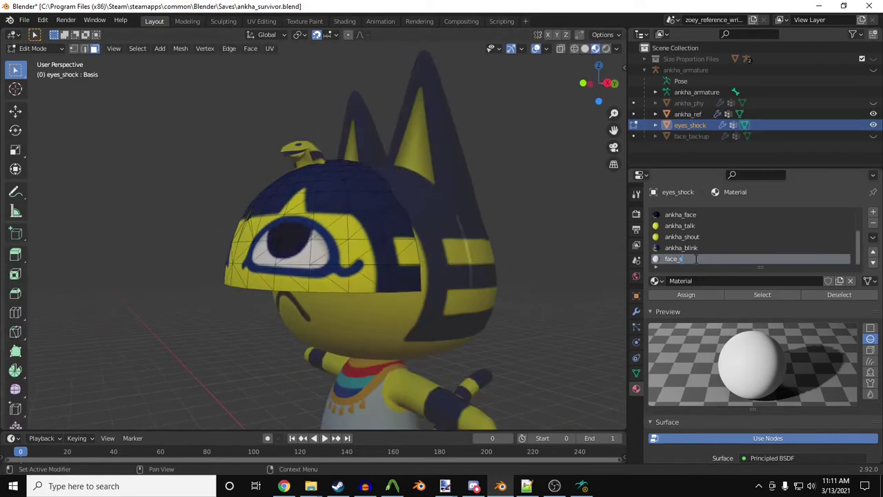
text(k)
key(Return)
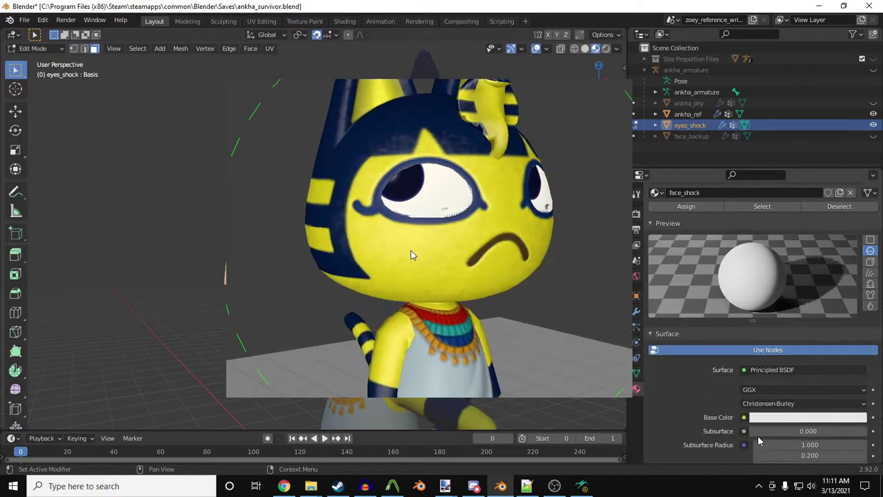
Use mEye_Alb.6.png as face_shock's base color and knife-cut around the white of the left eye on eyes_shock.
click(744, 418)
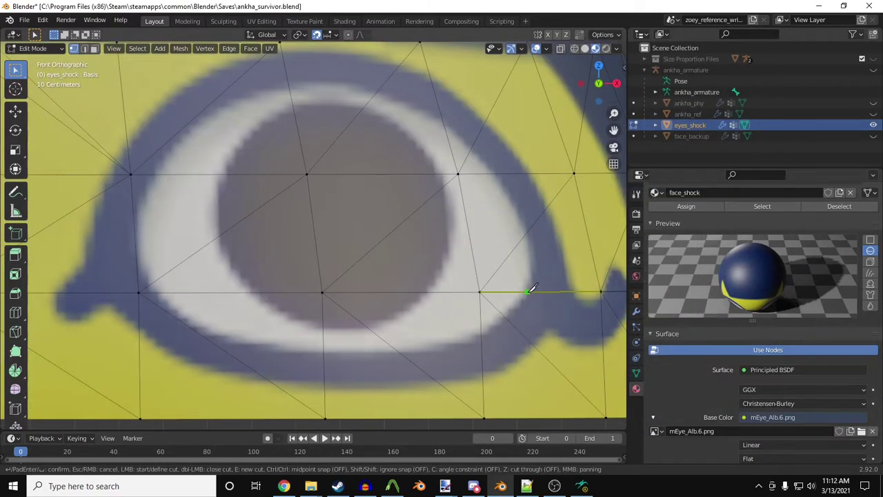
click(528, 292)
click(534, 261)
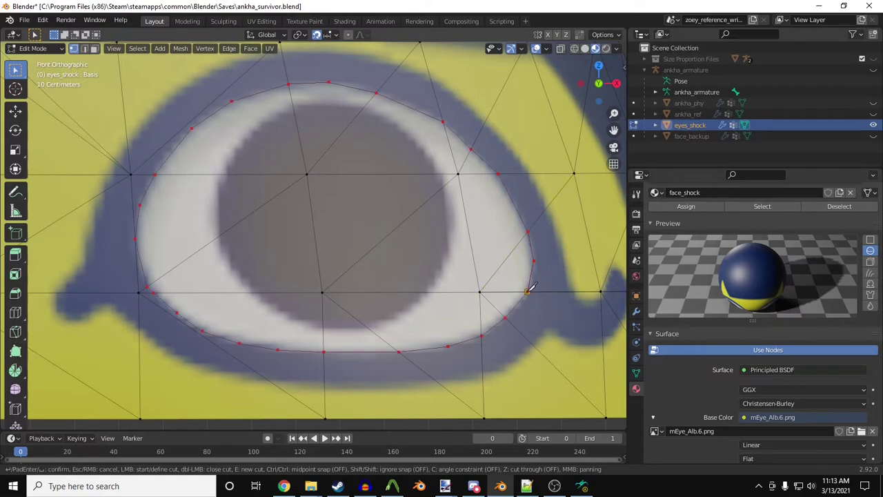
key(Return)
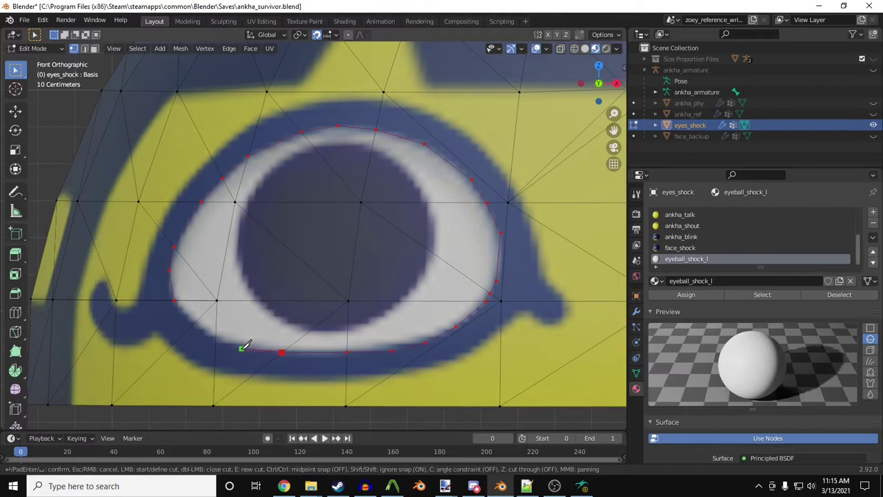
Knife-cut around the white of the right eye and assign the enclosed faces to the eyeball_shock_r material.
shift+click(242, 350)
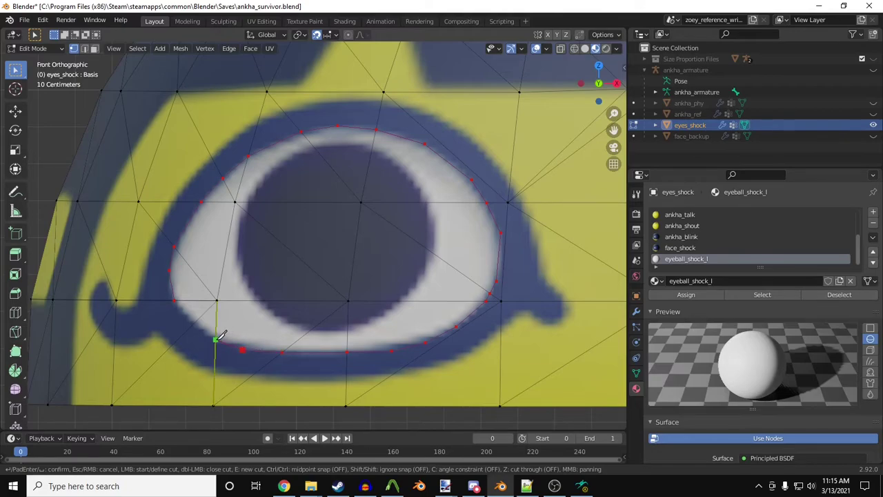
key(Return)
key(3)
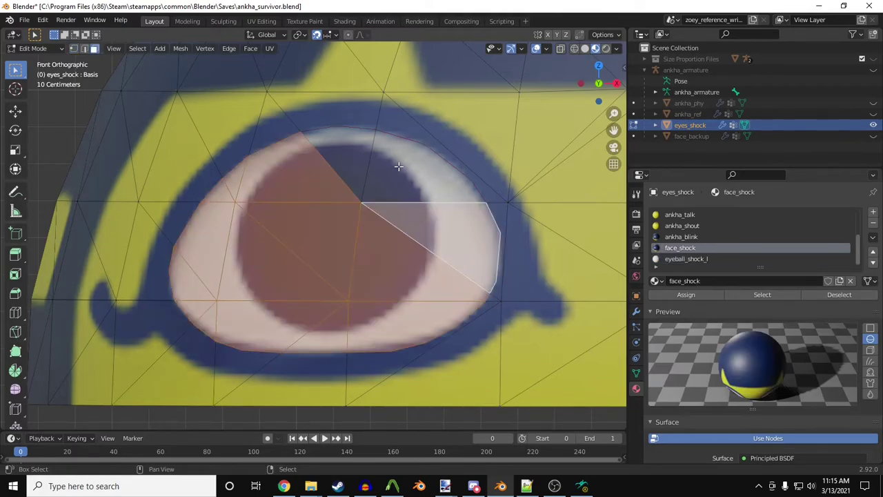
shift+click(325, 140)
scroll(699, 257, down, 1)
click(699, 259)
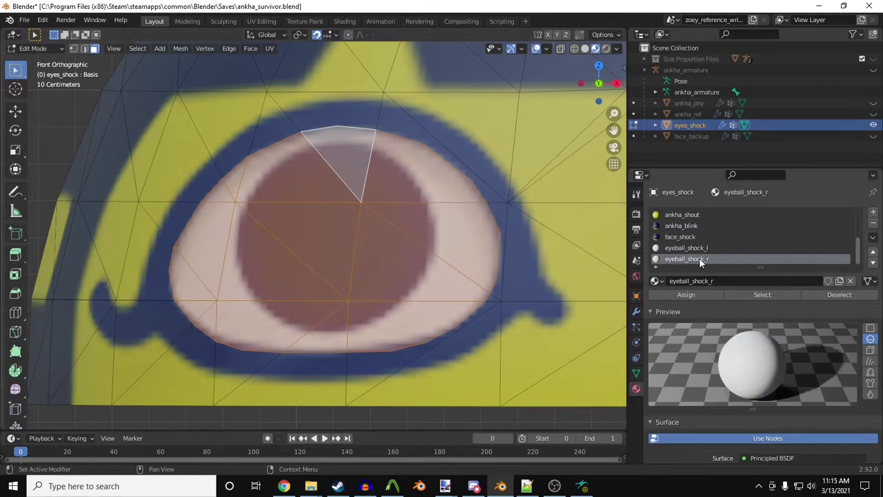
click(703, 294)
Move the whole eyes_shock mesh back along the Y axis until it lines up with the front of the head.
scroll(476, 254, down, 4)
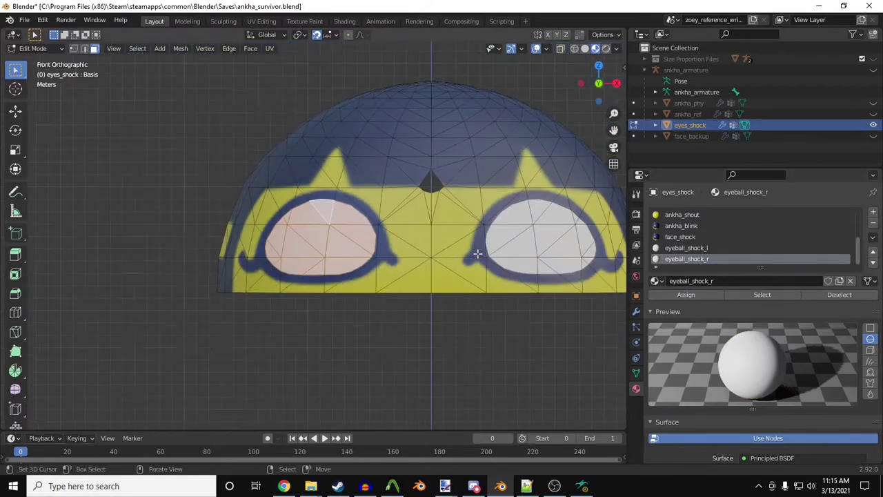
key(KP_3)
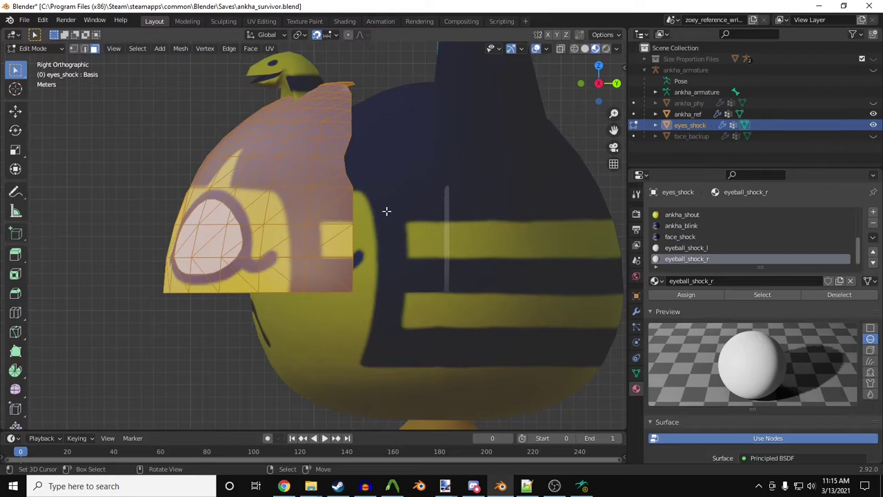
key(g)
key(y)
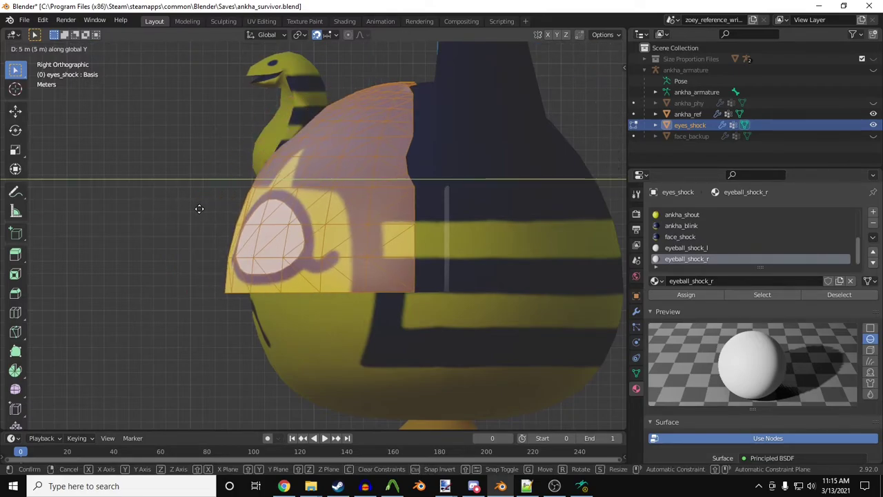
click(228, 213)
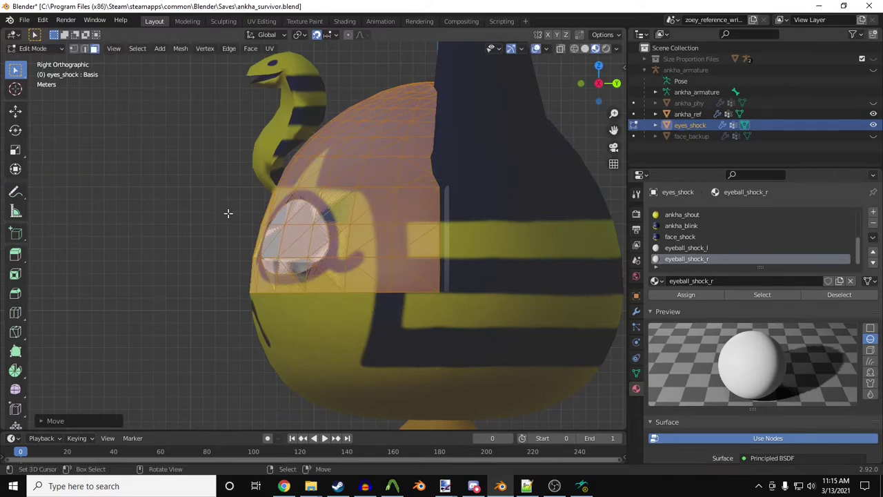
Clear the selection on eyes_shock, select the eyeball_shock_r faces, and make eyeball_shock_l the active material.
key(KP_1)
key(alt+a)
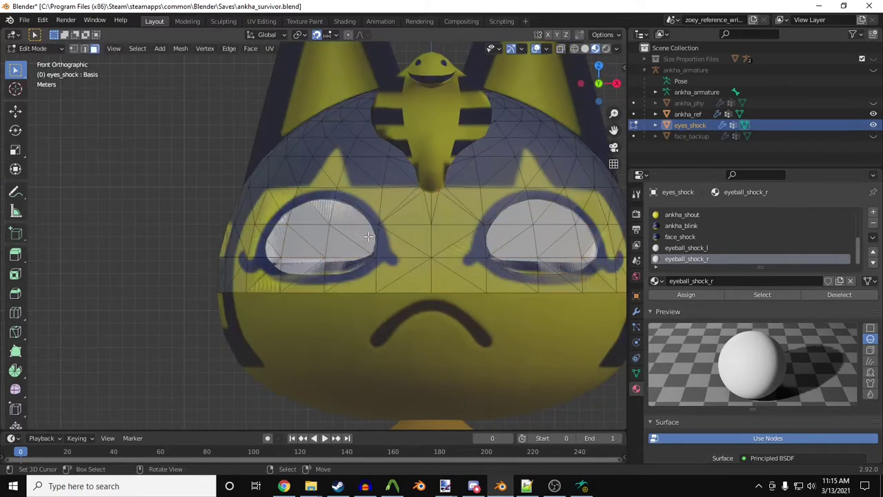
scroll(250, 233, down, 2)
click(762, 295)
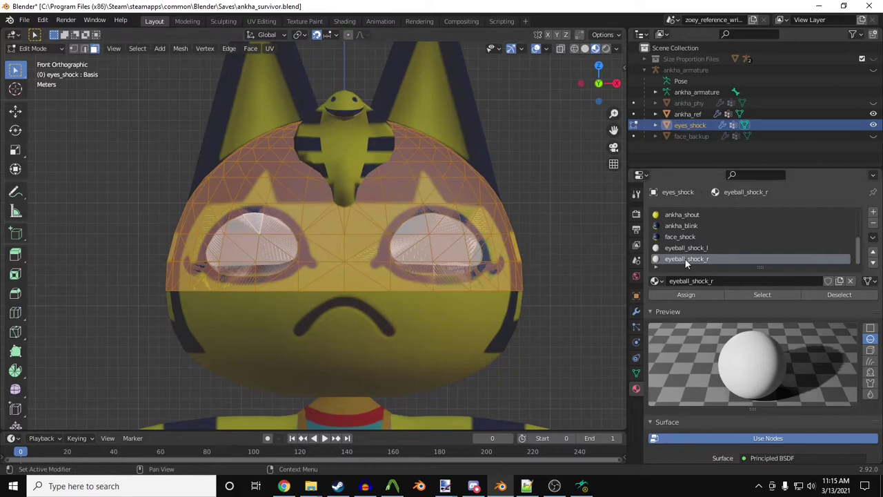
click(687, 249)
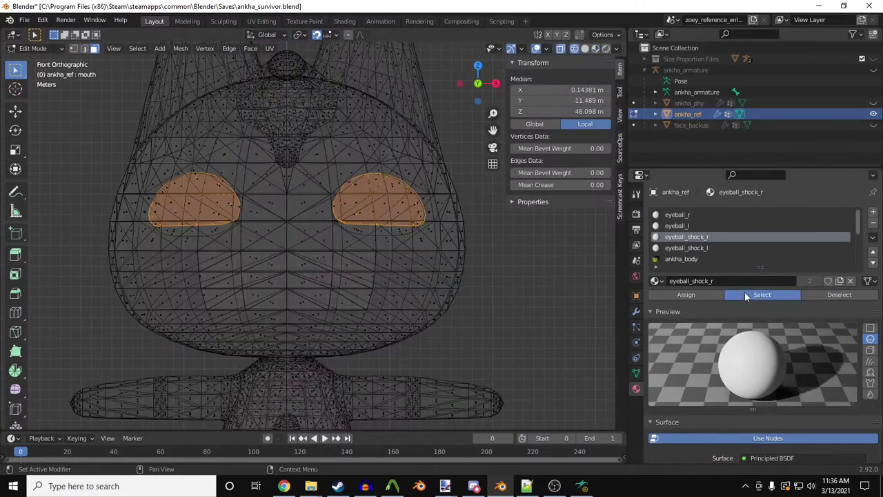
Select ankha_ref's eyeball_shock_r and eyeball_shock_l faces and assign them to the ValveBiped.Bip01_Head1 vertex group on the Basis shape key.
click(744, 295)
click(709, 247)
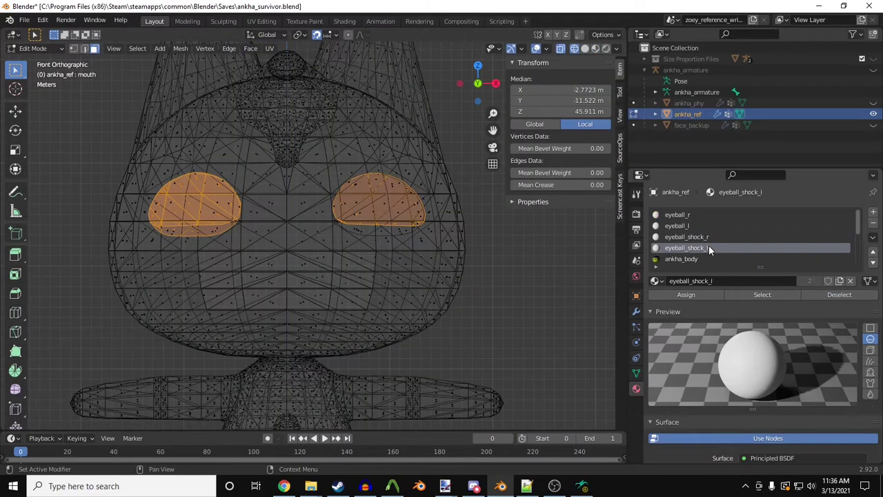
click(751, 295)
click(636, 373)
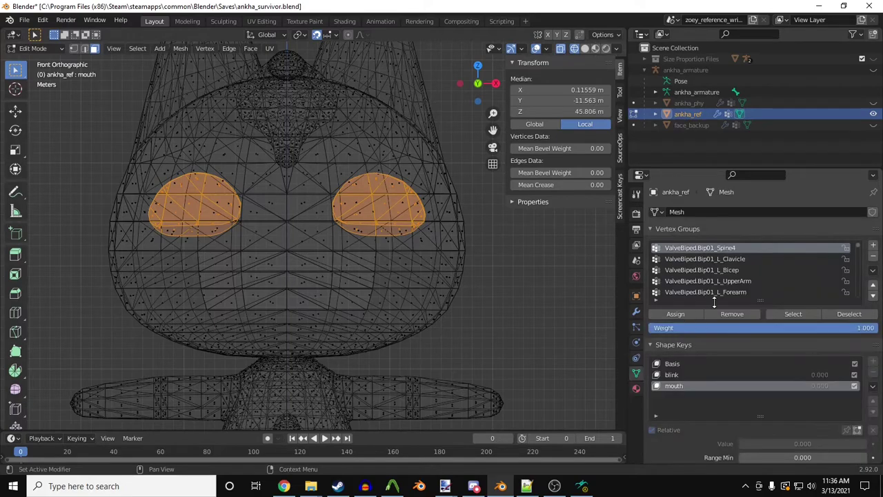
click(693, 364)
scroll(746, 260, down, 5)
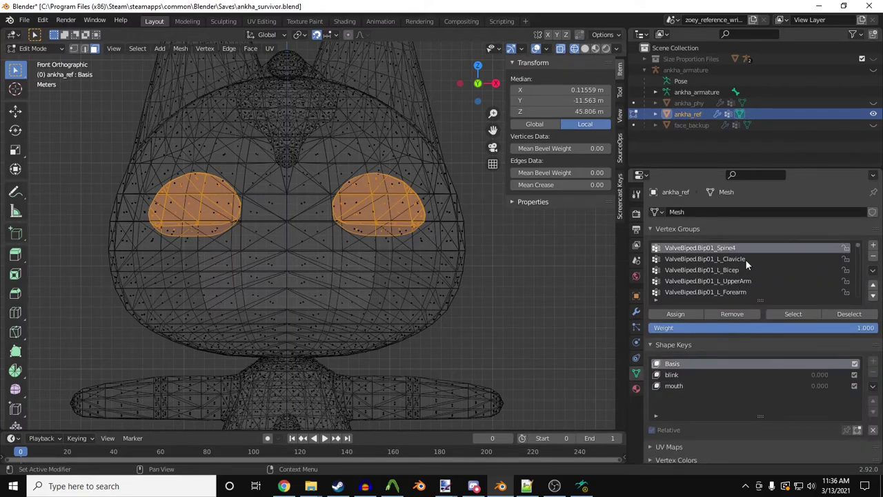
click(731, 293)
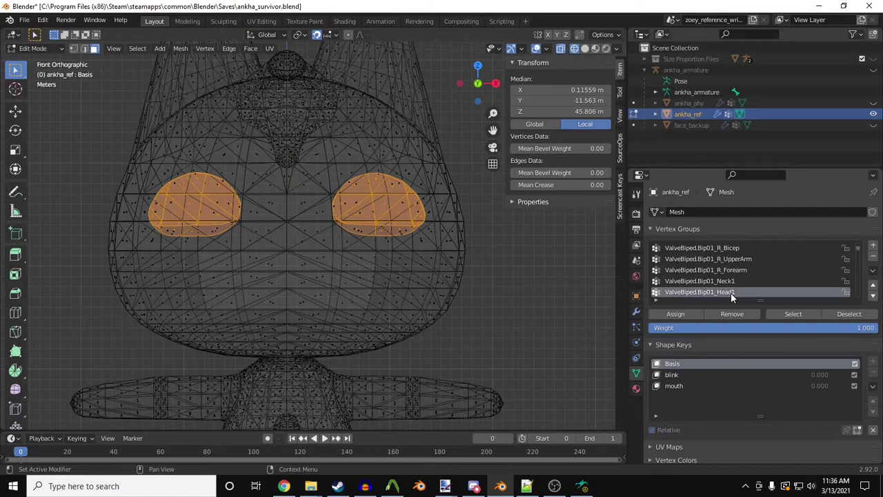
click(688, 314)
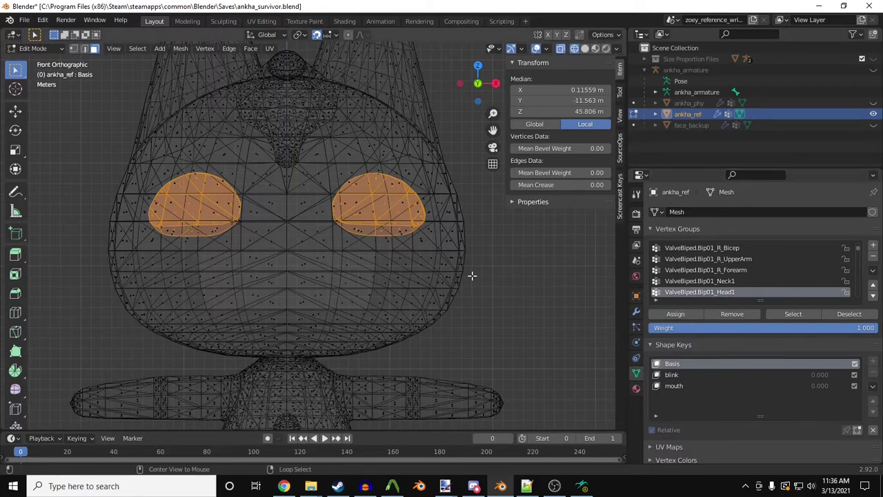
key(Tab)
scroll(472, 274, down, 5)
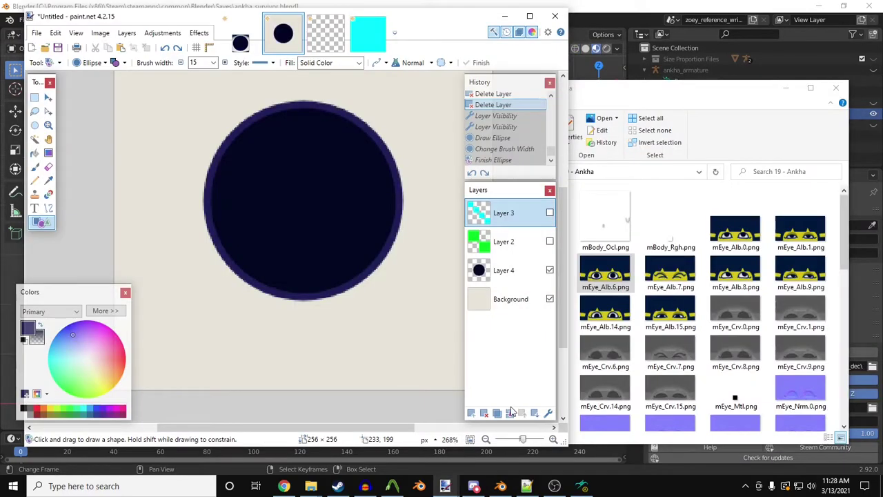
In paint.net, delete Layer 3 and Layer 2 and merge the iris on Layer 4 down into the Background.
click(484, 413)
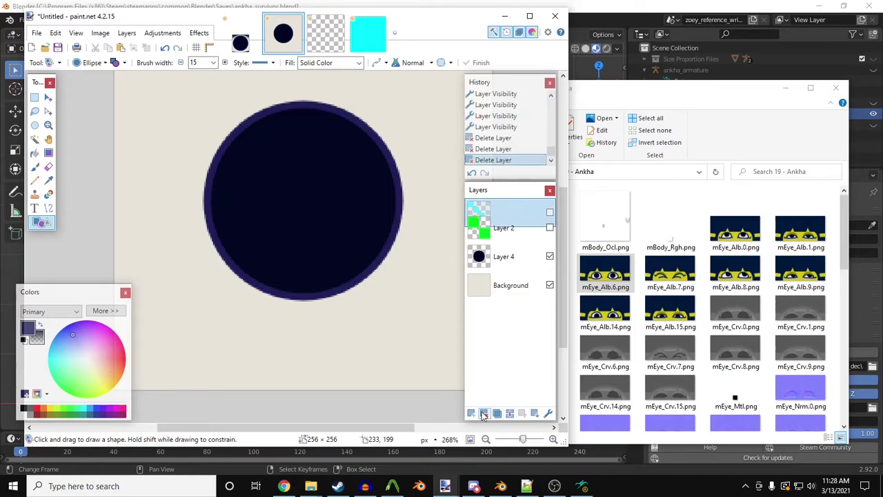
click(483, 412)
click(510, 412)
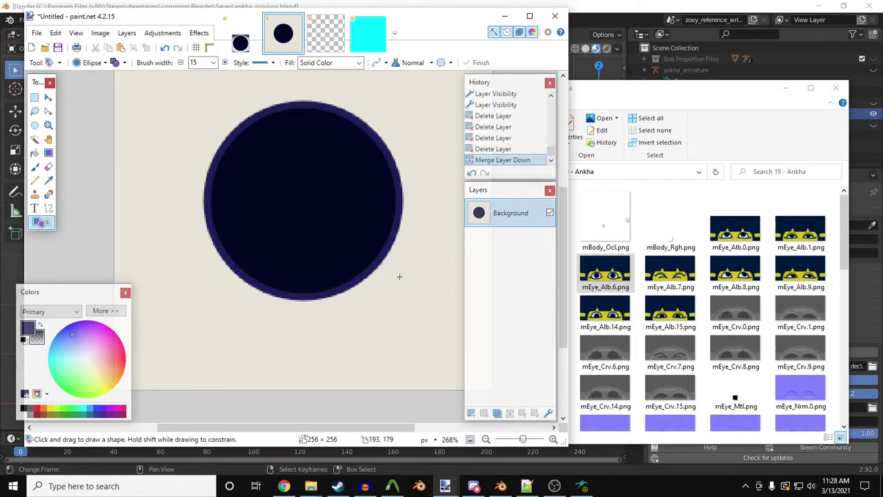
Lower the merged Background layer's opacity until the iris texture is almost fully transparent.
double_click(483, 219)
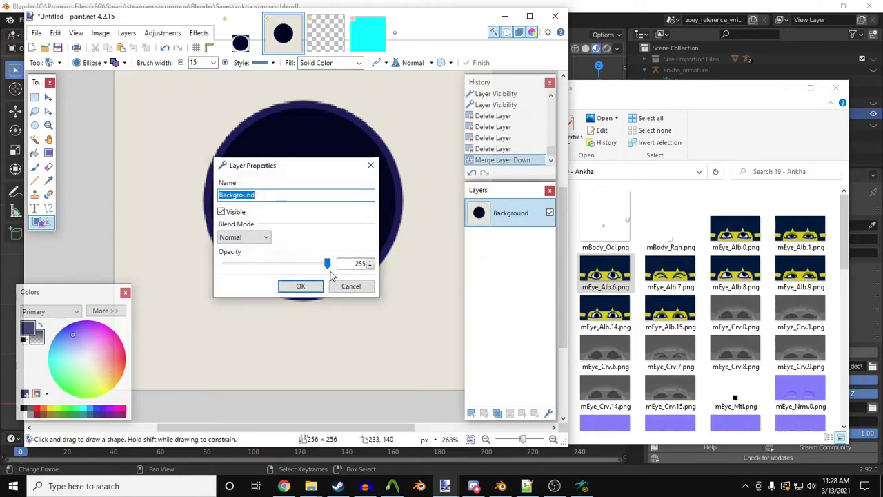
double_click(359, 263)
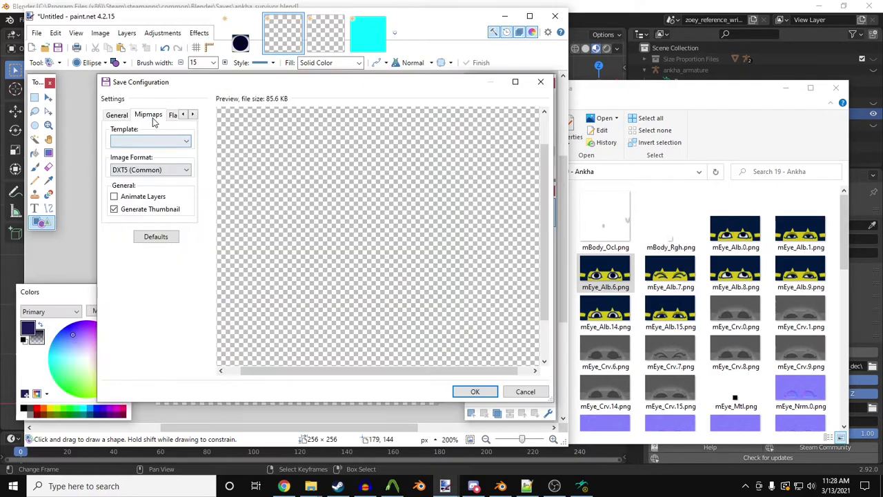
Enable the Clamp T and Anisotropic flags in the texture's save configuration.
click(154, 116)
click(170, 116)
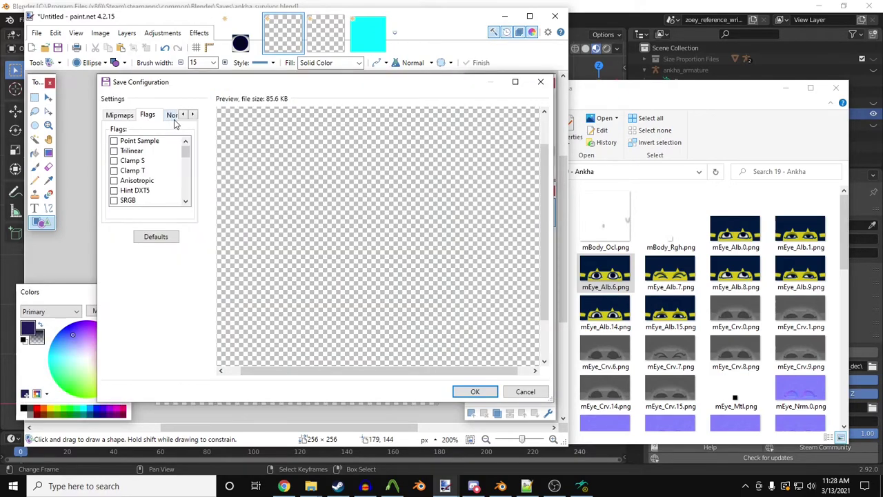
click(142, 171)
scroll(135, 178, down, 1)
click(133, 180)
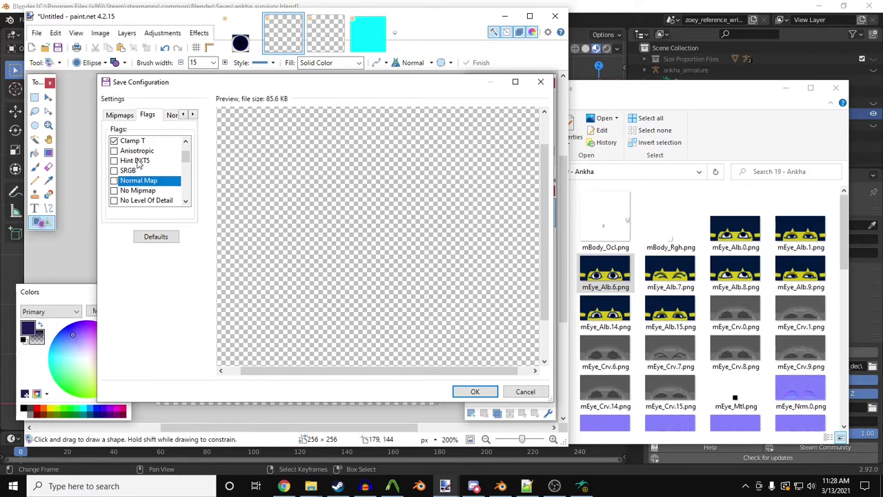
click(138, 151)
Set the texture's image format to DXT5 (Common) and save it.
click(183, 115)
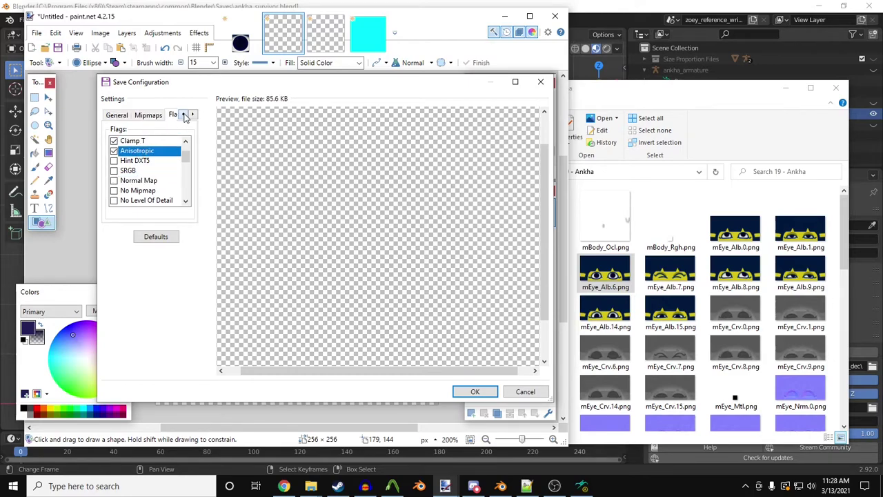
click(124, 116)
click(140, 170)
click(132, 305)
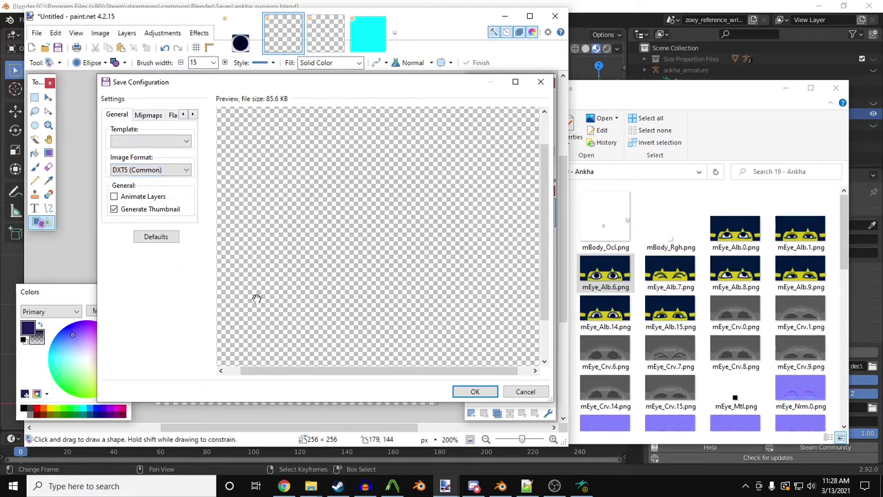
click(470, 391)
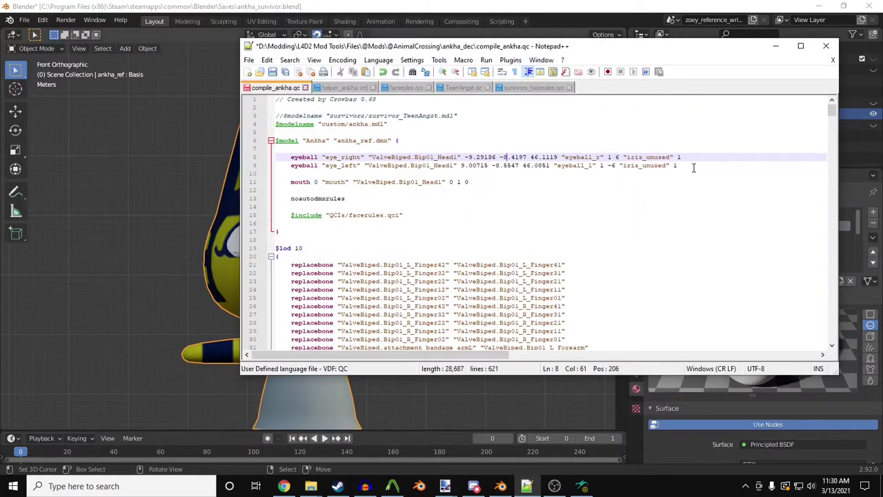
In Notepad++, duplicate the eye_right and eye_left eyeball lines directly below the originals in compile_ankha.qc.
drag(690, 164, 282, 157)
key(ctrl+c)
click(698, 162)
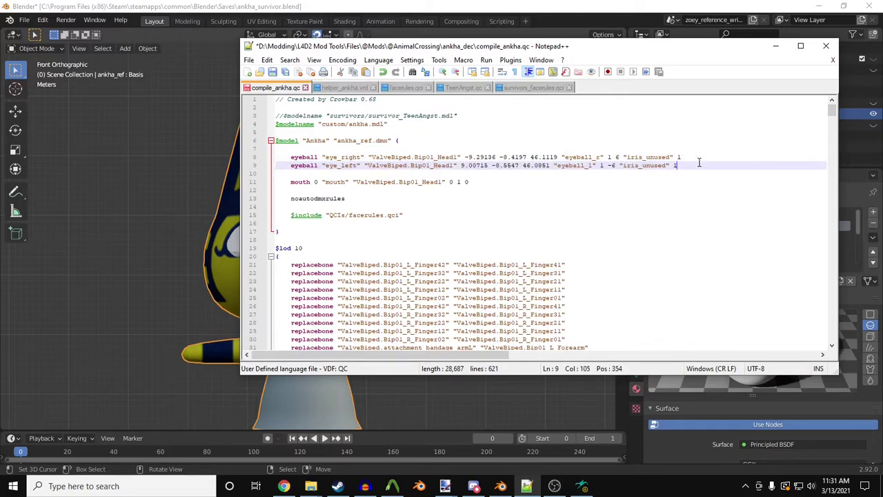
key(Return)
key(ctrl+v)
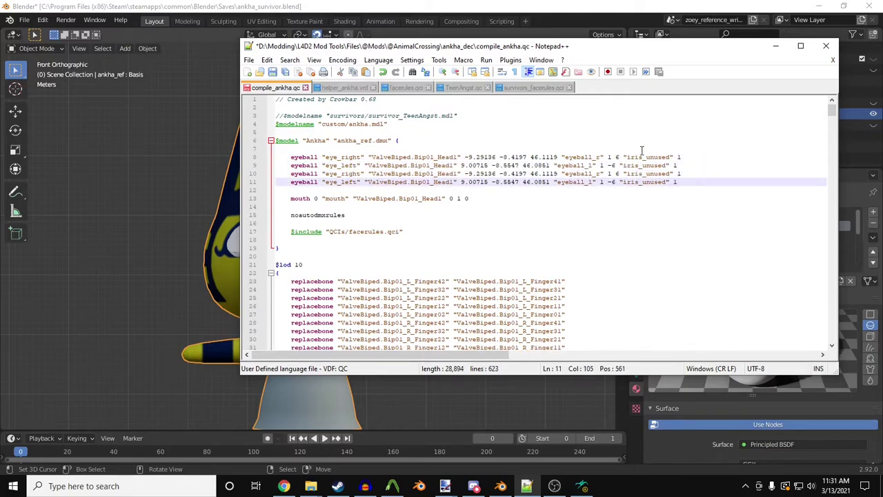
Rename the eyeballs in the two duplicated lines eye_right2 and eye_left2.
click(359, 175)
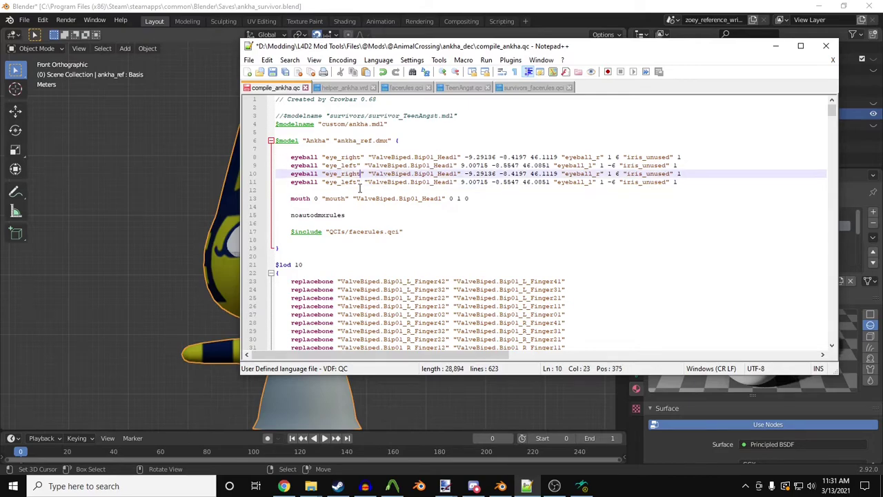
text(2)
click(357, 183)
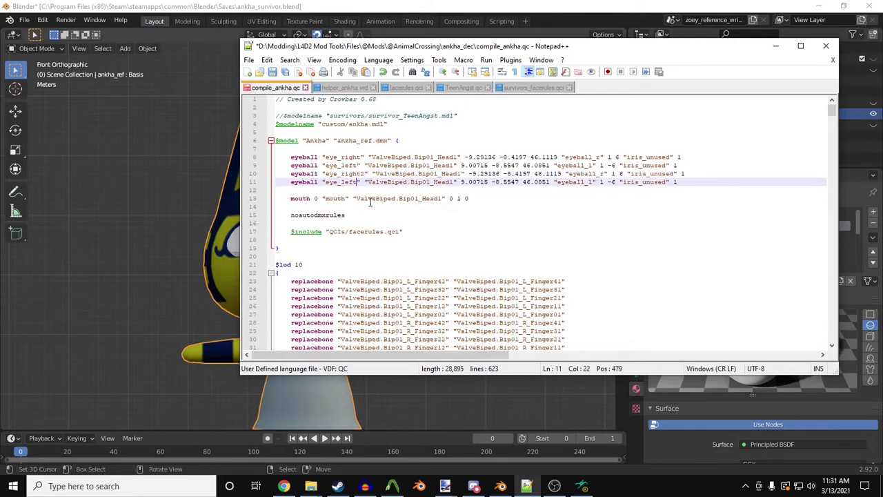
text(2)
Edit the eyeball_r material name on the eye_right2 line, inserting shock before the final r.
click(600, 173)
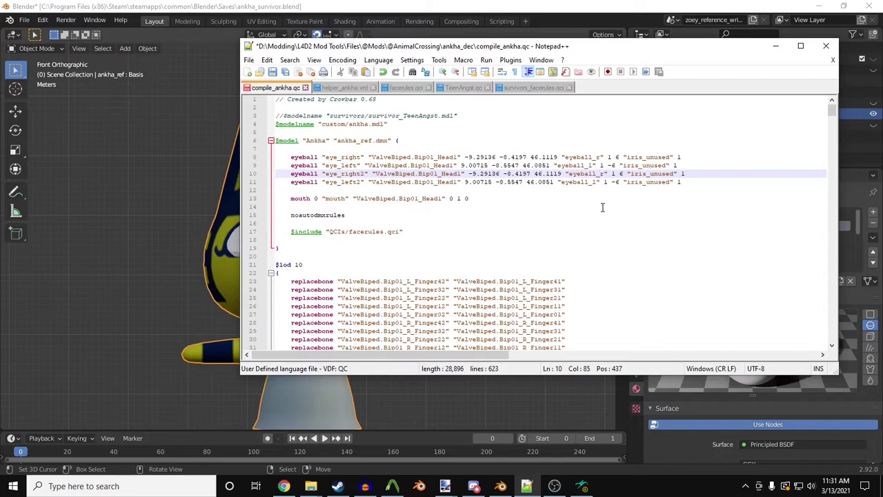
text(shock)
key(BackSpace)
key(BackSpace)
key(BackSpace)
key(BackSpace)
key(BackSpace)
text(s)
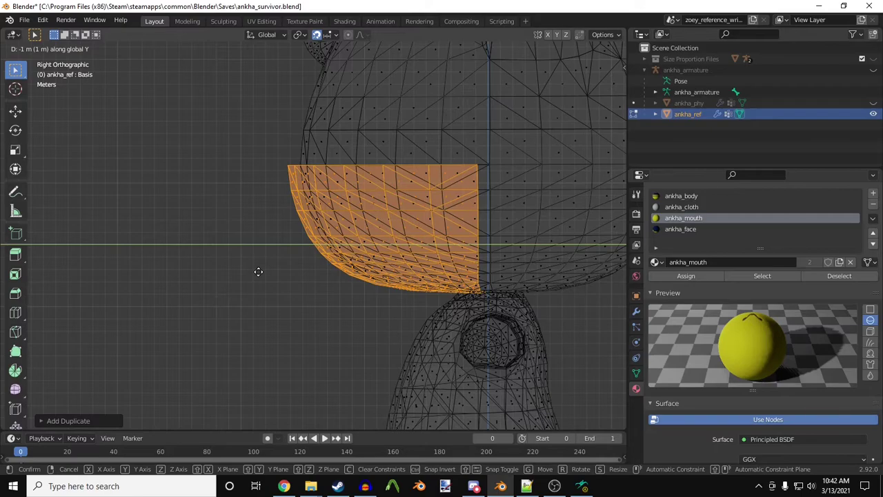
In Blender, place the duplicated lower-face faces of ankha_ref -1 m along the Y axis.
click(258, 271)
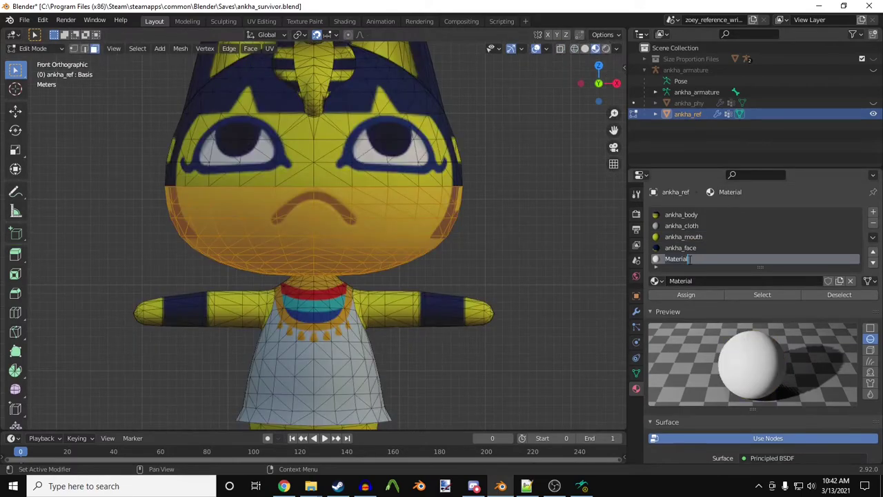
Name the new material ankha_talk, assign it to the duplicated lower-face faces, and load mMouth_Alb.1.png as its base colour texture.
text(ankha_talk)
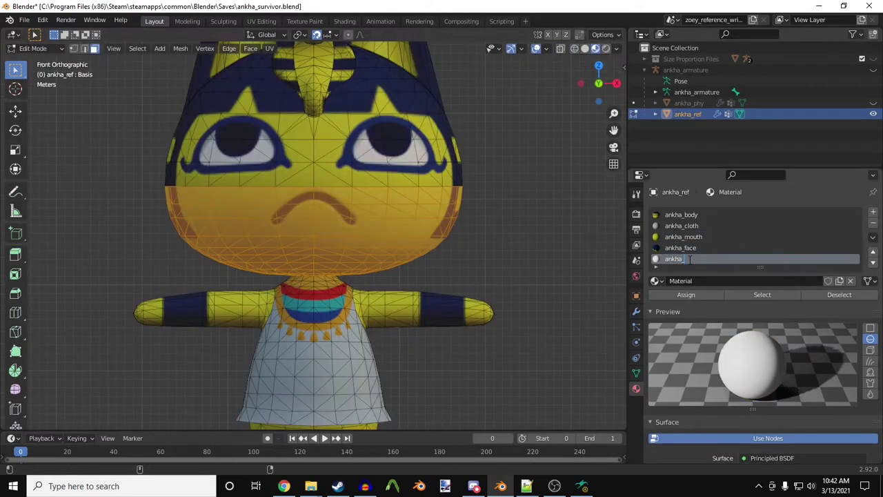
key(Return)
click(685, 295)
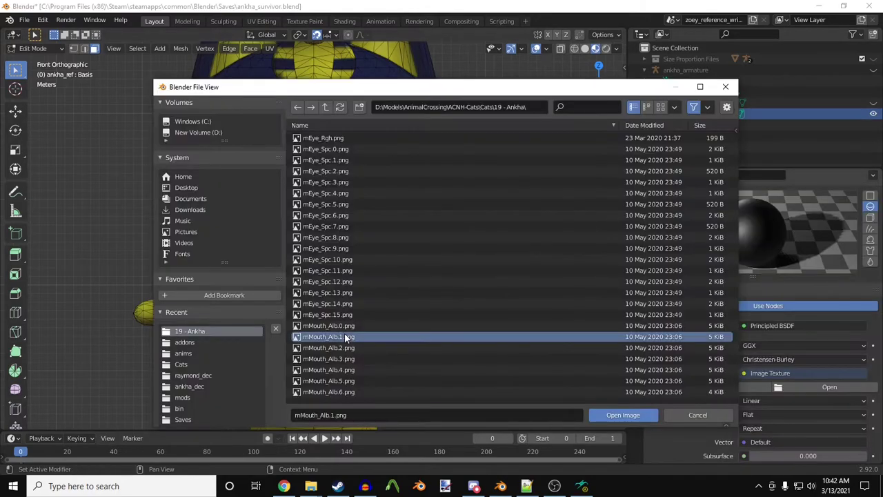
double_click(351, 336)
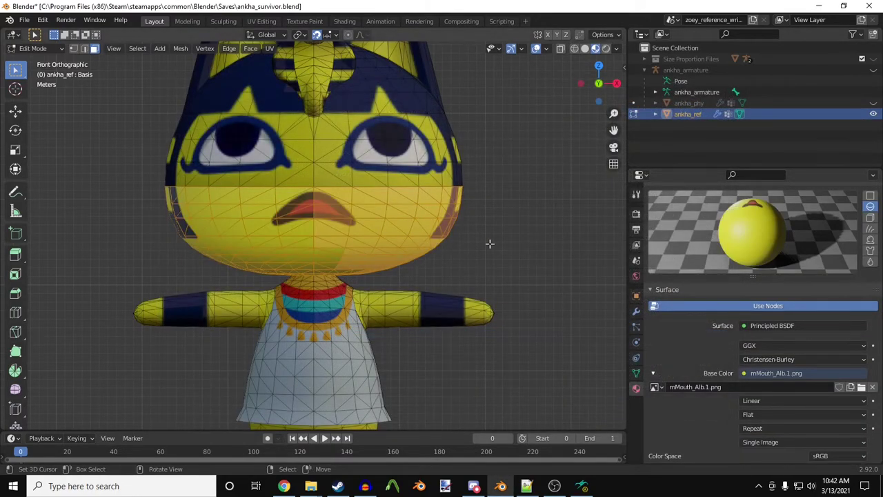
Hide the surplus duplicated lower-face faces, leaving only the ankha_talk patch around the mouth.
scroll(320, 255, up, 3)
key(h)
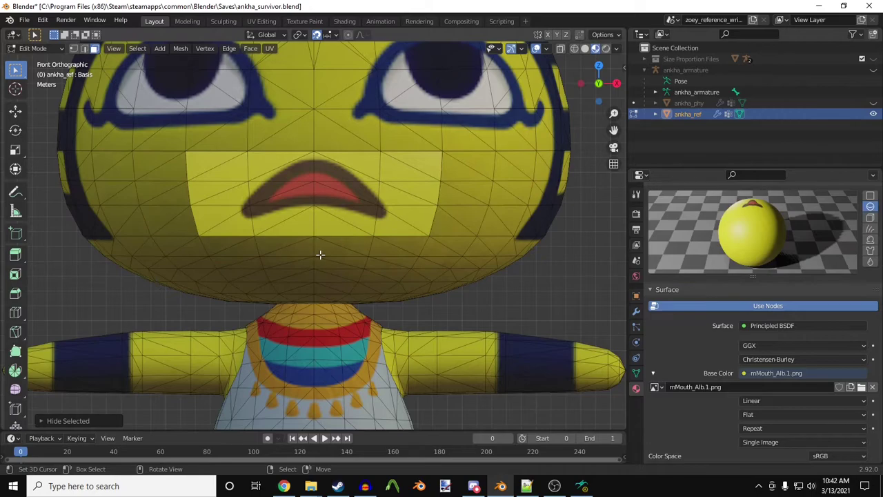
In the Basis shape, move the ankha_talk mouth patch 0.1 m along the Y axis so it sits behind the face.
middle_drag(319, 255, 186, 271)
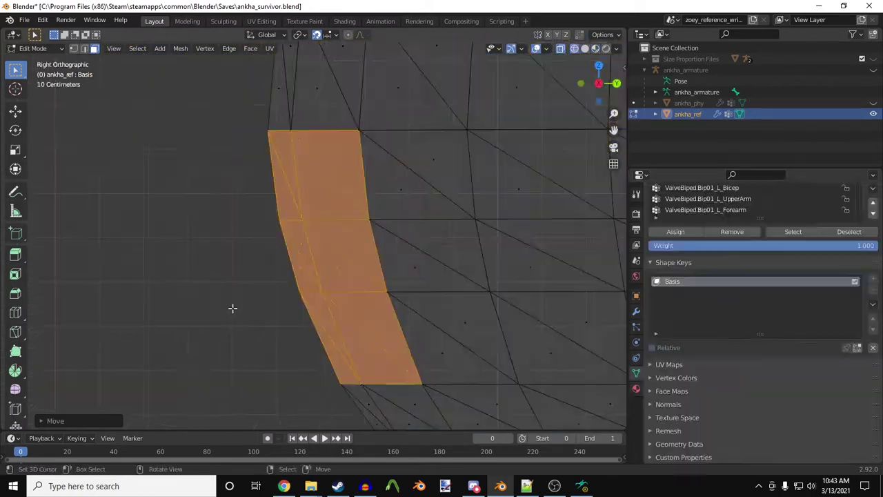
key(g)
key(y)
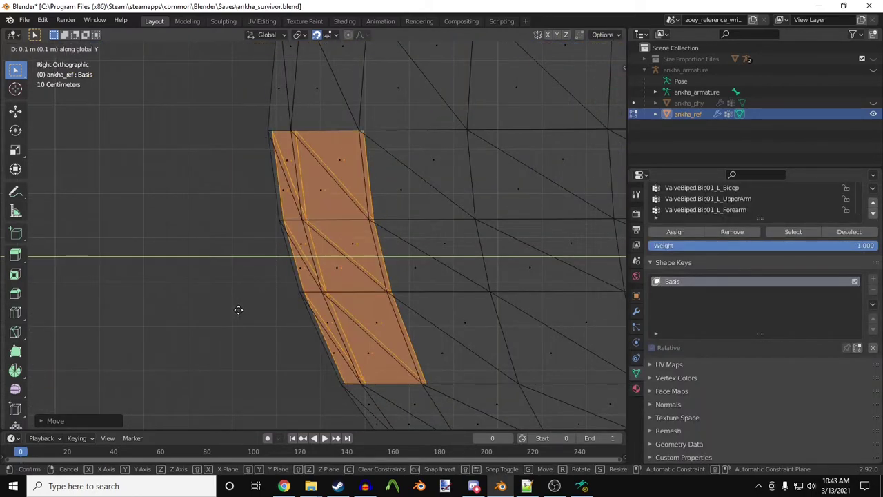
key(Escape)
key(Tab)
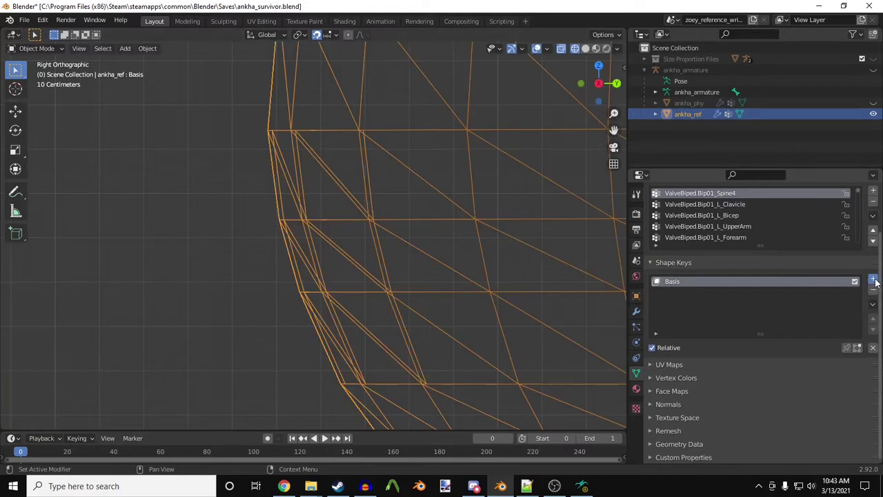
Add a new shape key to ankha_ref and name it jaw_drop.
click(872, 278)
double_click(681, 292)
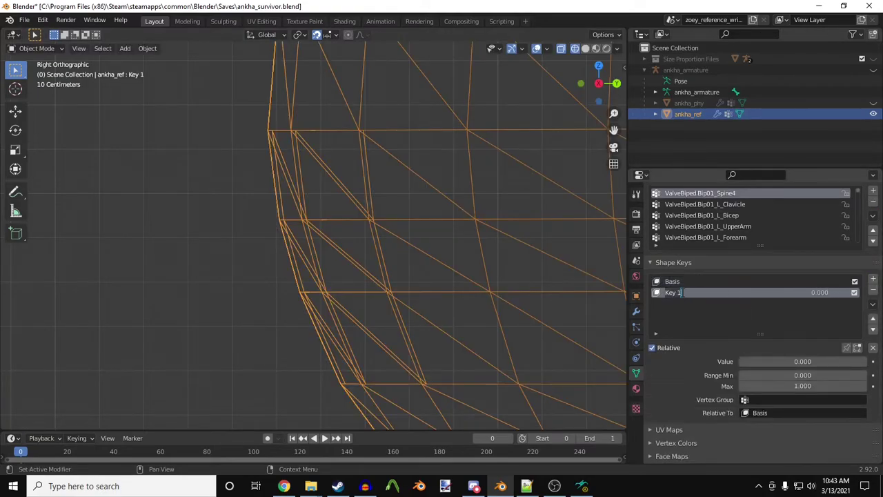
text(jaw_drop)
key(Return)
In the jaw_drop shape key, move the mouth patch -0.3 m along the Y axis, in front of the face.
key(Tab)
key(g)
key(y)
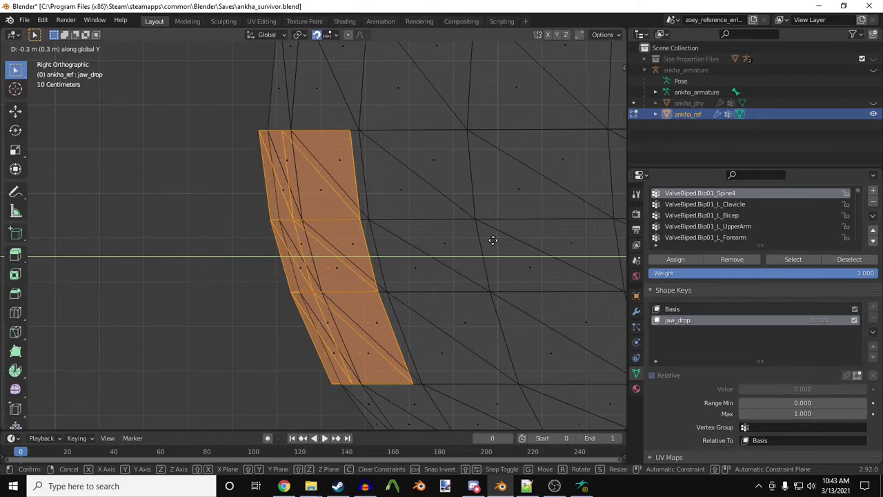
click(493, 240)
key(Tab)
Preview the jaw_drop shape key from the front, switching its value repeatedly between 0 and 1.
key(KP_1)
scroll(457, 333, down, 5)
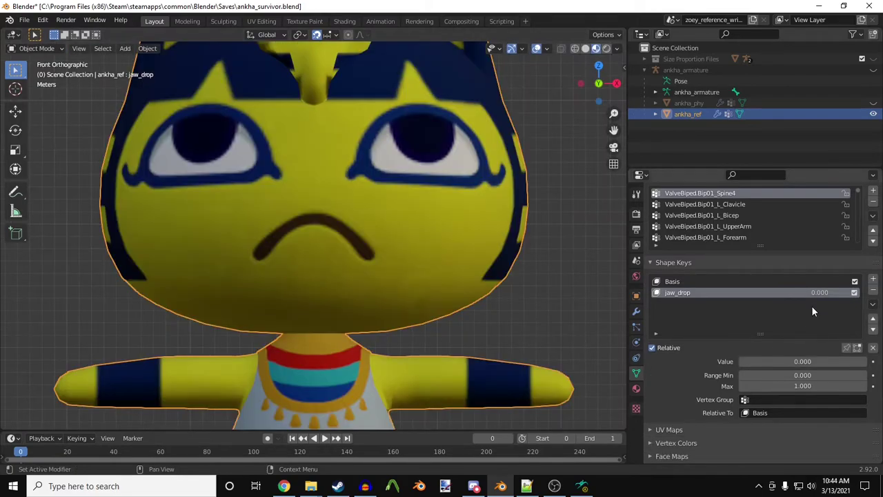
drag(813, 295, 876, 295)
key(ctrl+z)
key(ctrl+shift+z)
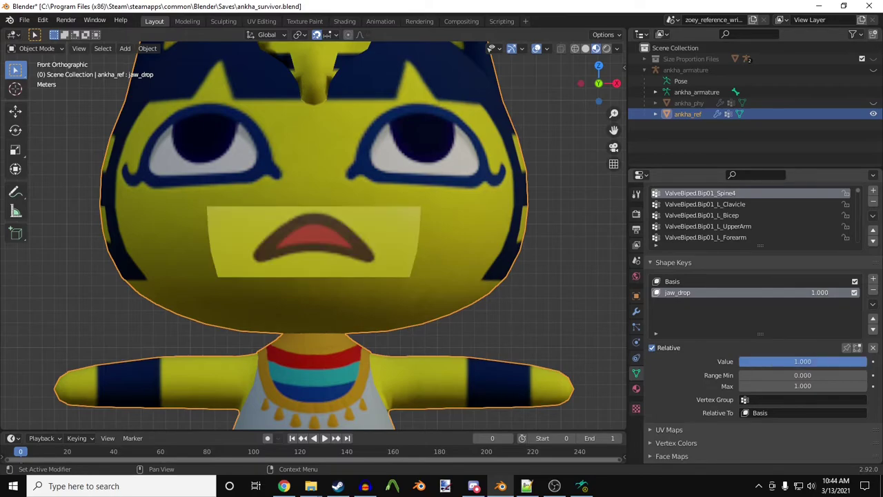
key(ctrl+z)
key(ctrl+shift+z)
key(ctrl+z)
key(ctrl+shift+z)
key(ctrl+z)
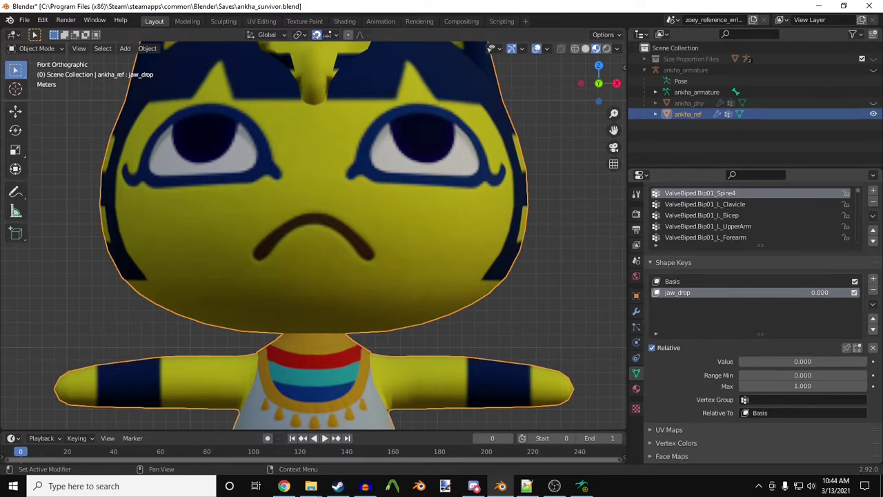
key(ctrl+shift+z)
key(ctrl+z)
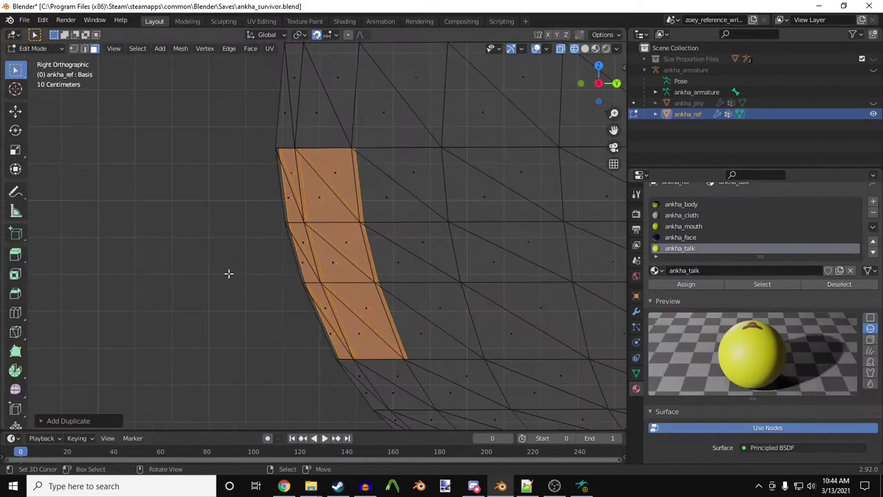
Duplicate the mouth patch, place the copy 0.3 m along the Y axis, and name its new material ankha_shout.
key(shift+d)
key(y)
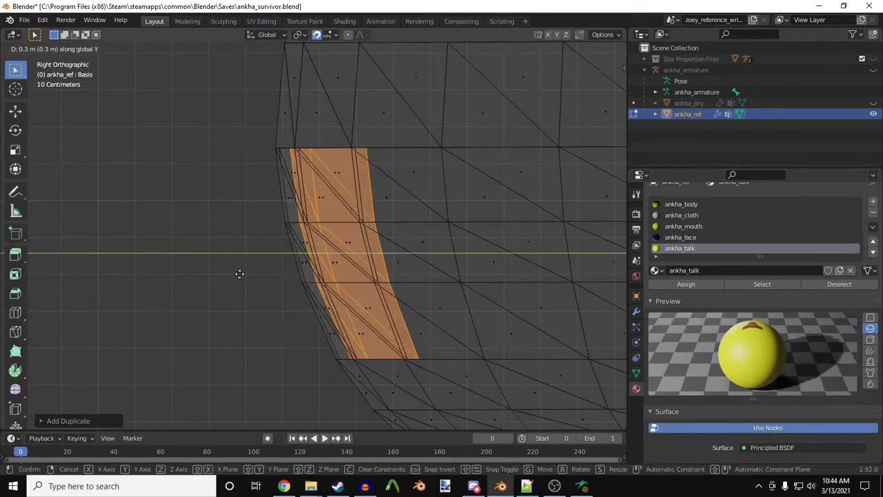
click(239, 274)
scroll(240, 274, up, 3)
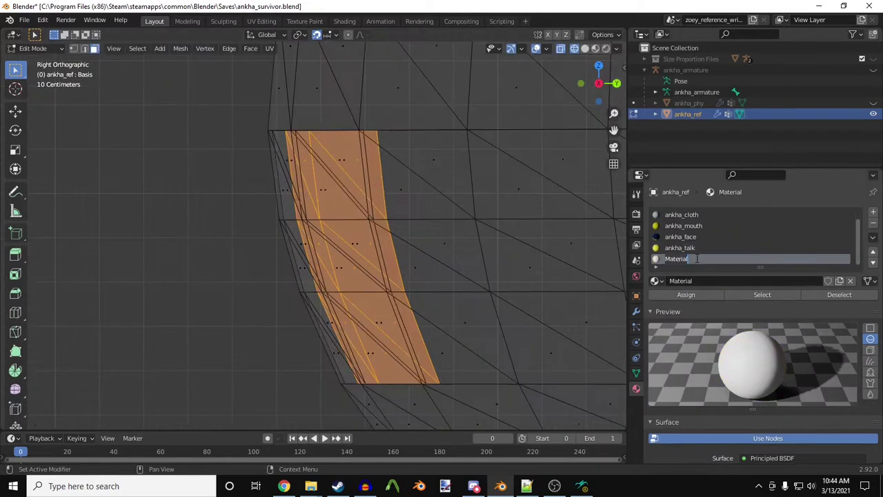
text(ankha)
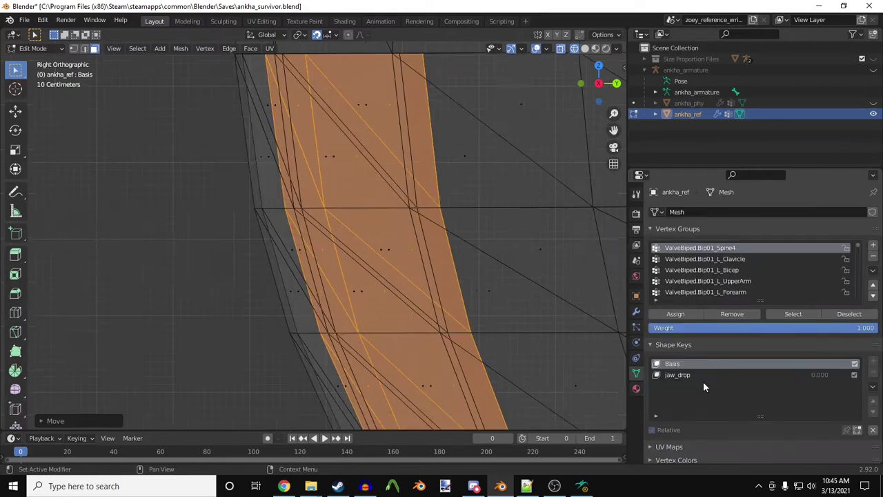
In the jaw_drop shape key, move the ankha_shout mouth patch -0.8 m along the Y axis and preview the key's value slider.
click(700, 374)
key(g)
key(y)
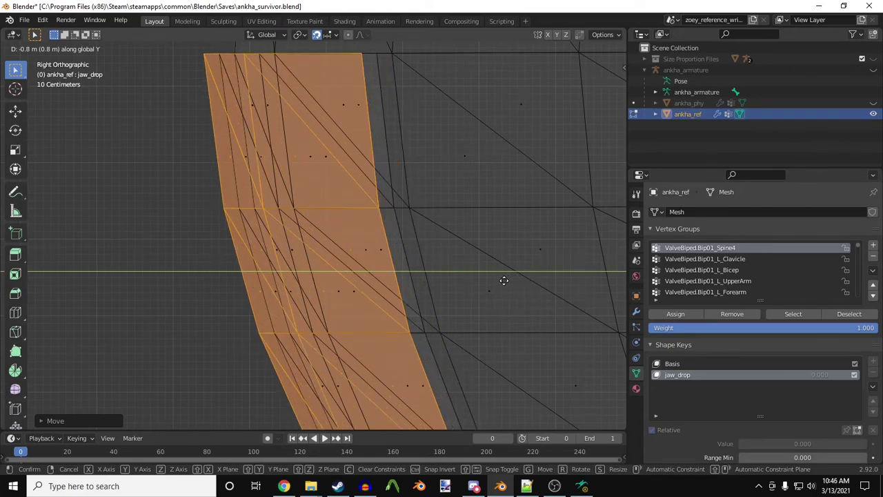
drag(739, 416, 812, 416)
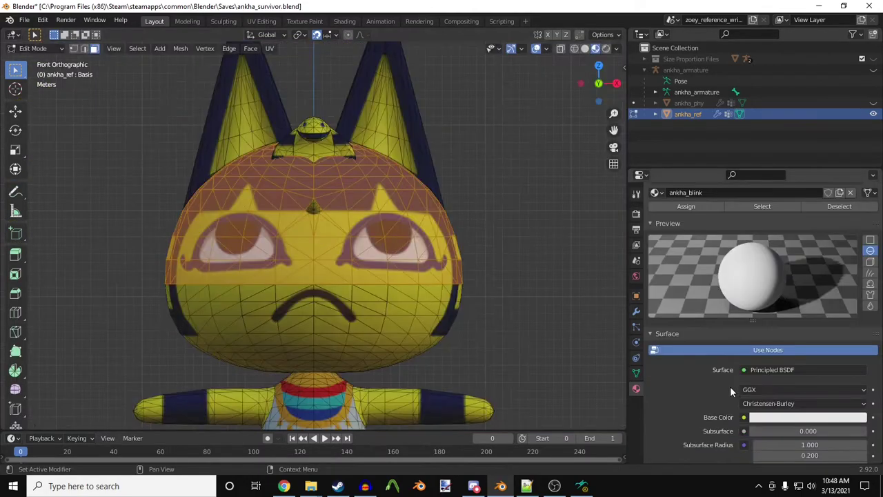
Assign the ankha_blink material to the selected upper-face faces around the eyes.
scroll(718, 344, up, 2)
click(692, 253)
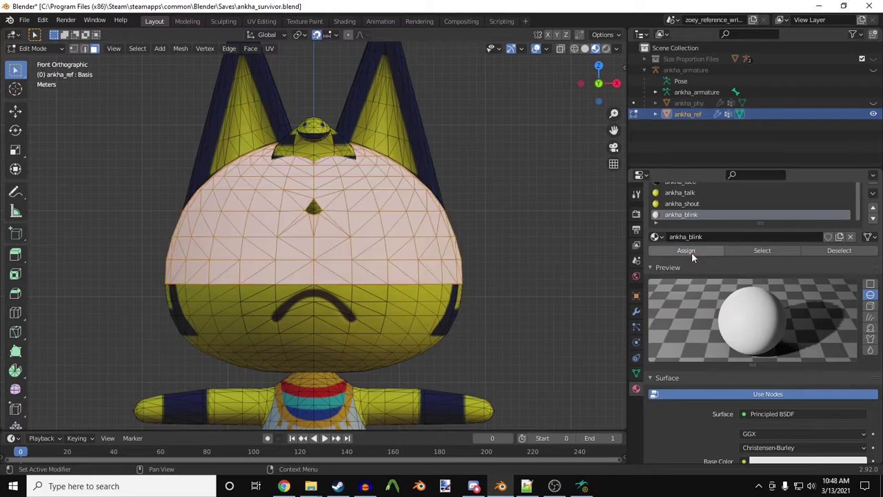
scroll(727, 372, down, 1)
Delete the selected ankha_blink faces on the forehead above the closed eyes.
scroll(726, 372, up, 3)
key(x)
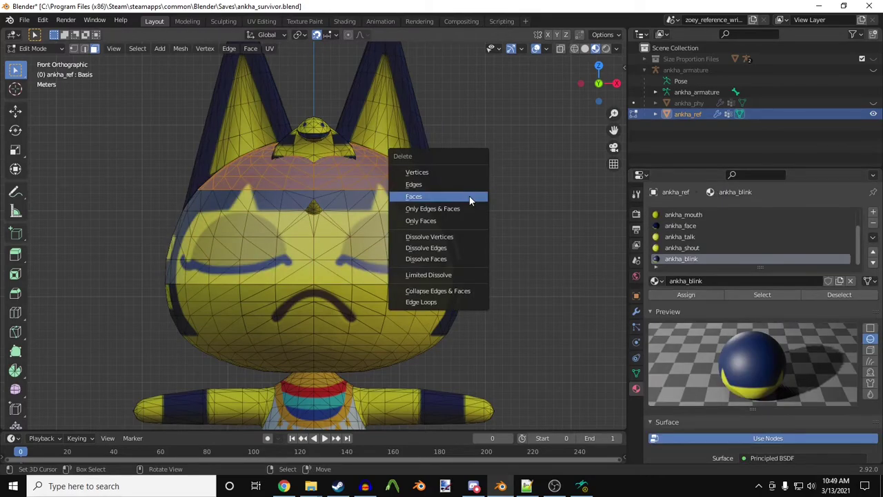
click(470, 196)
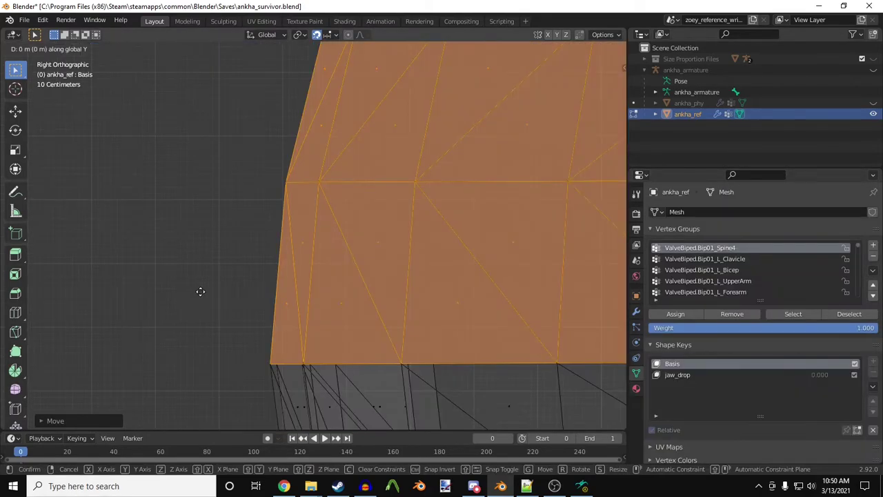
In the Basis shape, move the ankha_blink faces back along Y behind the face, and name the new shape key blink.
drag(200, 291, 222, 294)
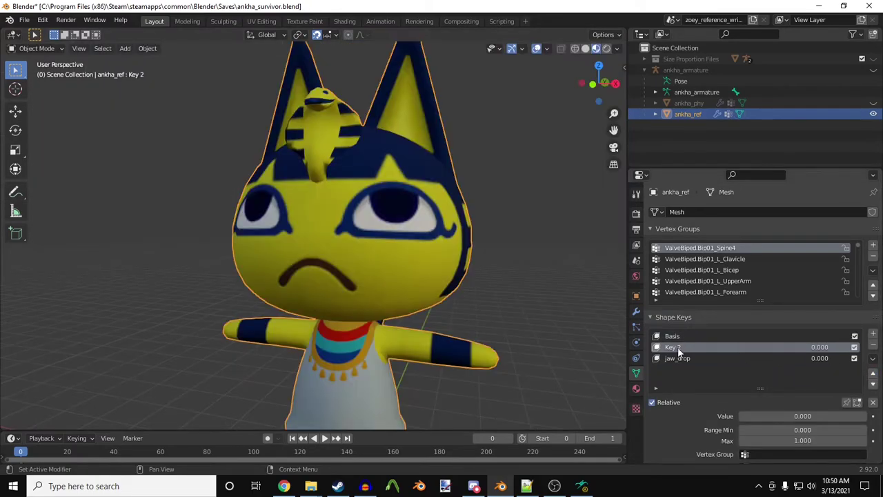
double_click(672, 347)
text(blink)
key(Return)
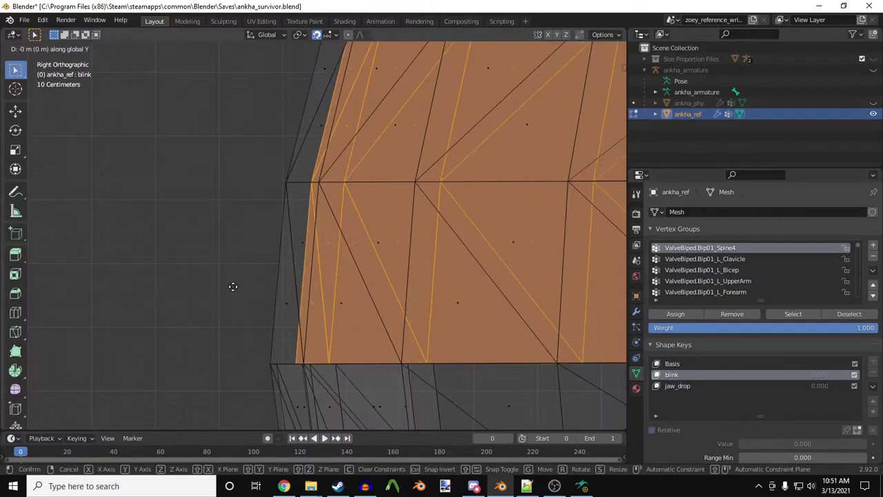
In the blink shape key, move the closed-eye faces forward along Y past the face and preview the key up to full value.
drag(231, 286, 199, 283)
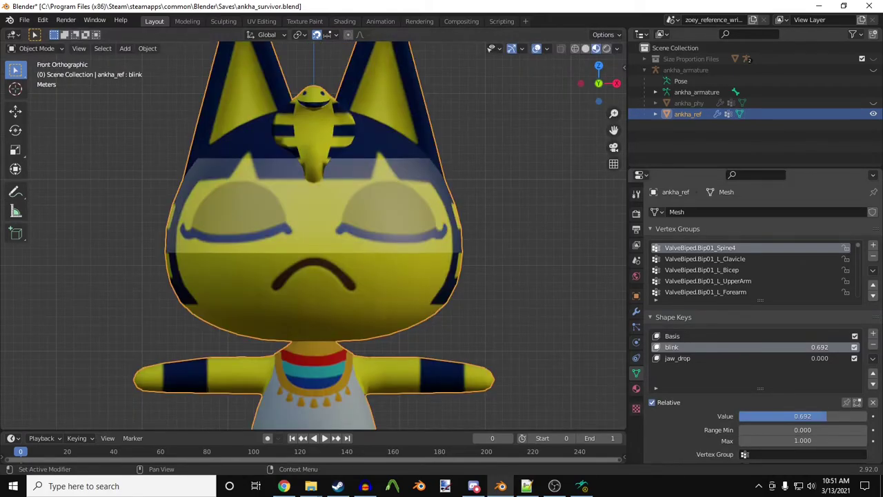
drag(827, 416, 866, 416)
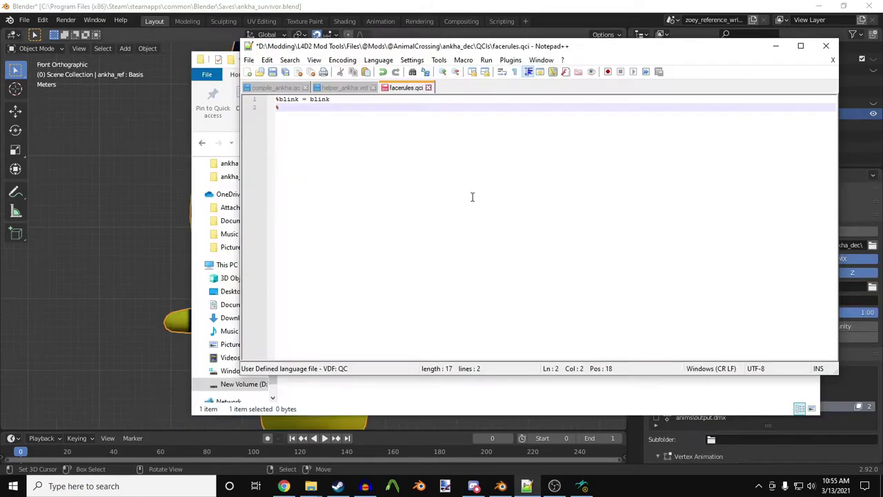
In Notepad++, complete the second rule in facerules.qci as %mouth = jaw_drop and save the file.
text(mouth  =jaw_drop)
key(ctrl+s)
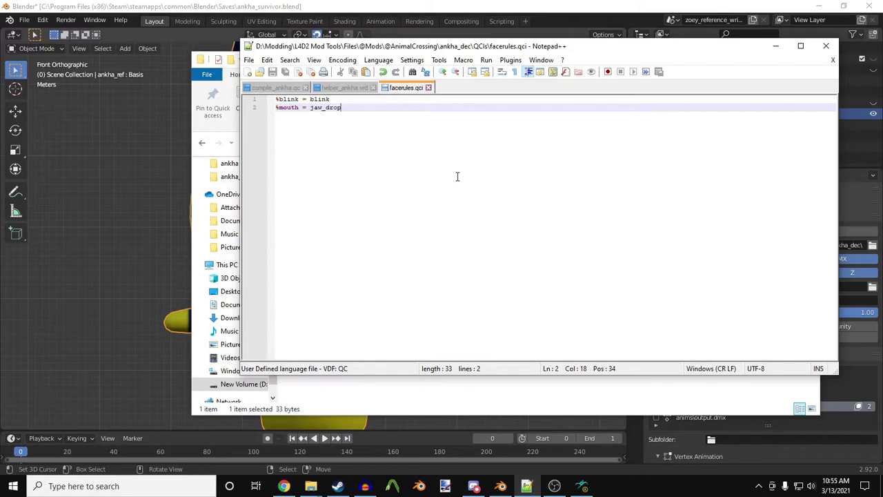
In compile_ankha.qc, remove the comment opener from the $model "Ankha" block and tidy the lines at its opening brace.
click(284, 88)
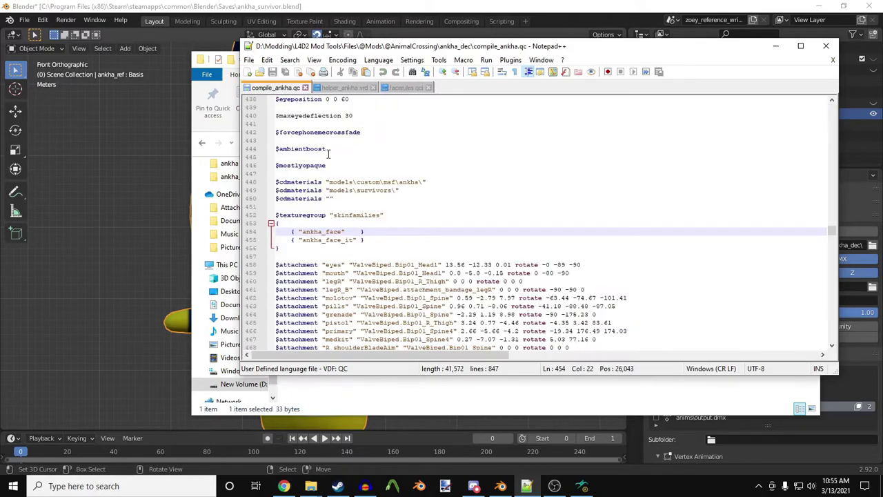
scroll(660, 263, up, 10)
scroll(660, 262, up, 9)
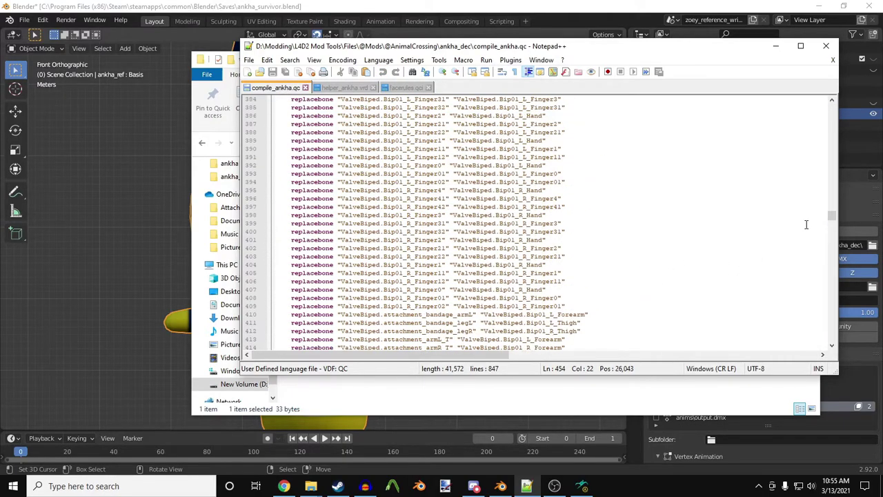
drag(832, 218, 828, 109)
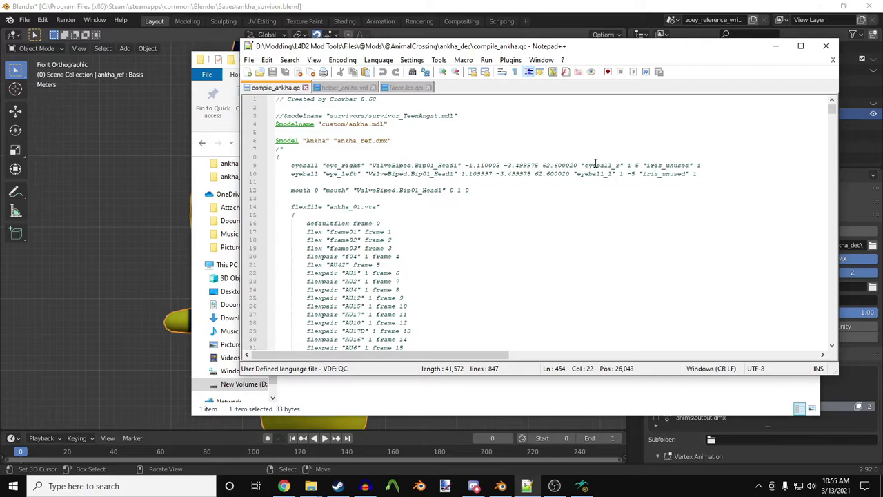
click(302, 147)
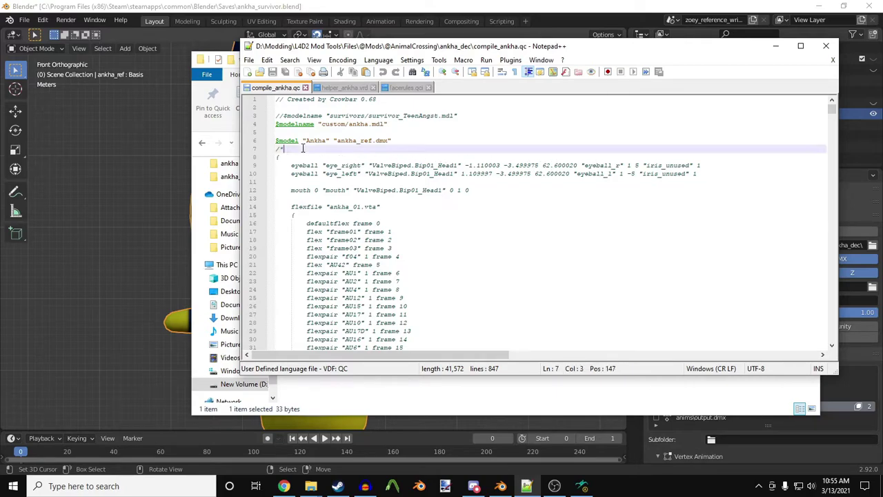
key(BackSpace)
key(BackSpace)
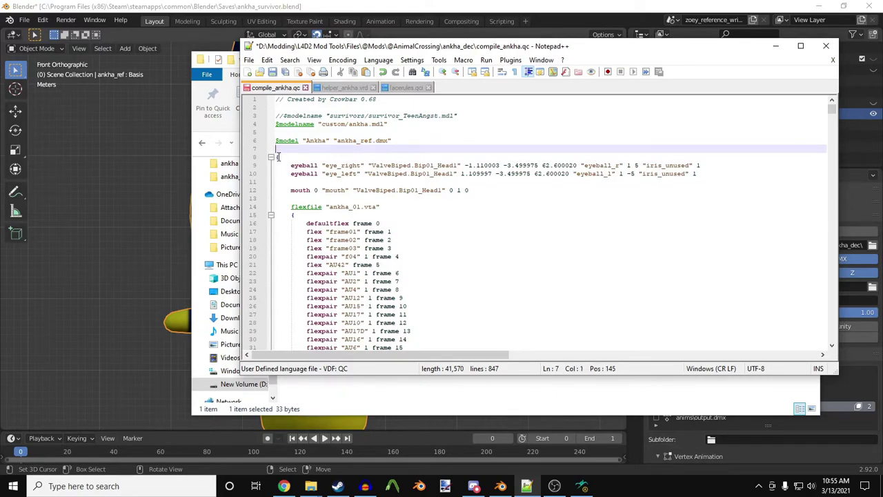
click(278, 156)
key(BackSpace)
key(BackSpace)
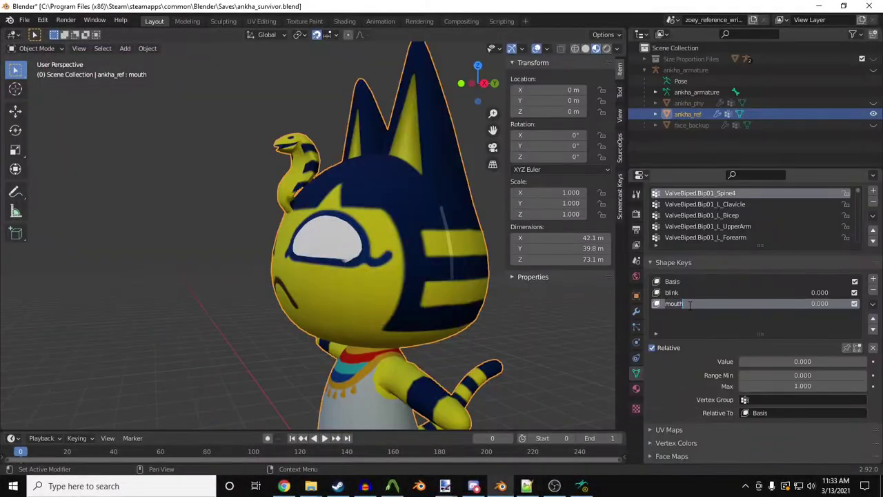
In Blender, rename the mouth shape key of ankha_ref as jaw_drop.
text(jaw_drop)
key(Return)
Preview the blink shape key at 1.000 and inspect the stray faces below the head in the wireframe mesh of ankha_ref.
click(737, 295)
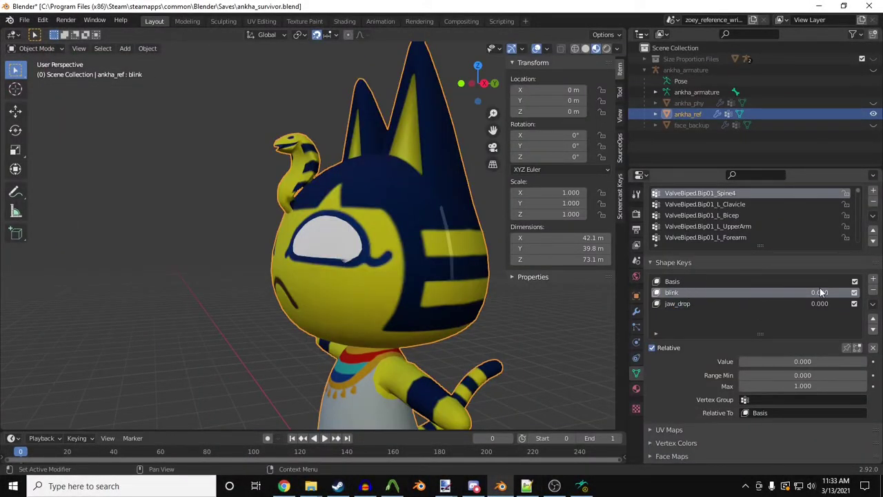
drag(821, 293, 715, 291)
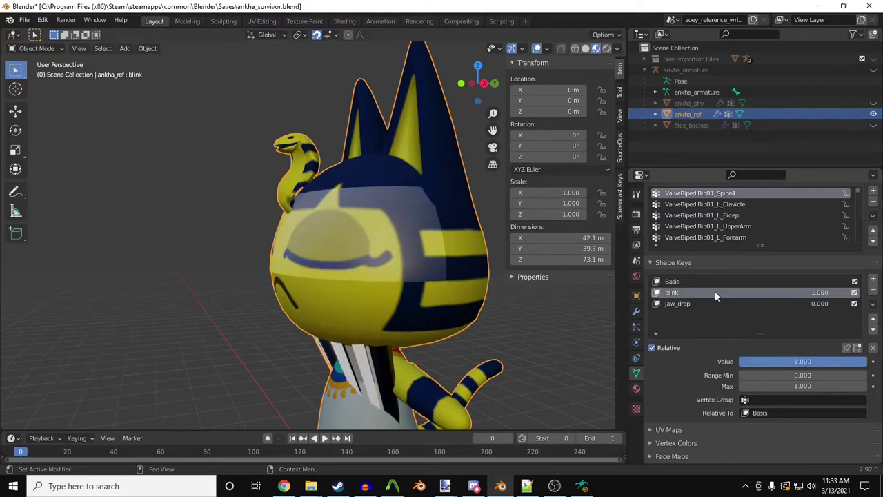
mouse_move(414, 263)
middle_down()
mouse_move(431, 324)
mouse_move(363, 345)
middle_up()
key(Tab)
key(z)
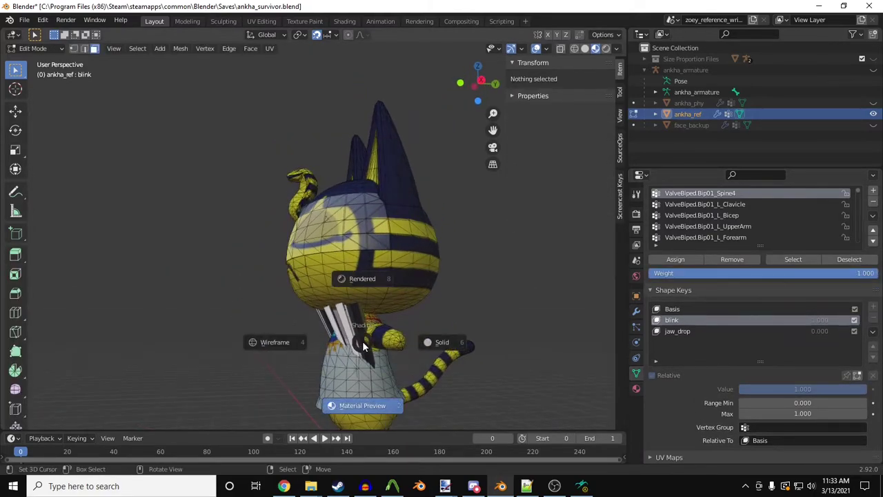
click(296, 341)
mouse_move(296, 340)
middle_down()
mouse_move(388, 361)
mouse_move(362, 364)
mouse_move(345, 297)
mouse_move(405, 296)
mouse_move(448, 311)
mouse_move(436, 298)
mouse_move(365, 308)
mouse_move(239, 305)
middle_up()
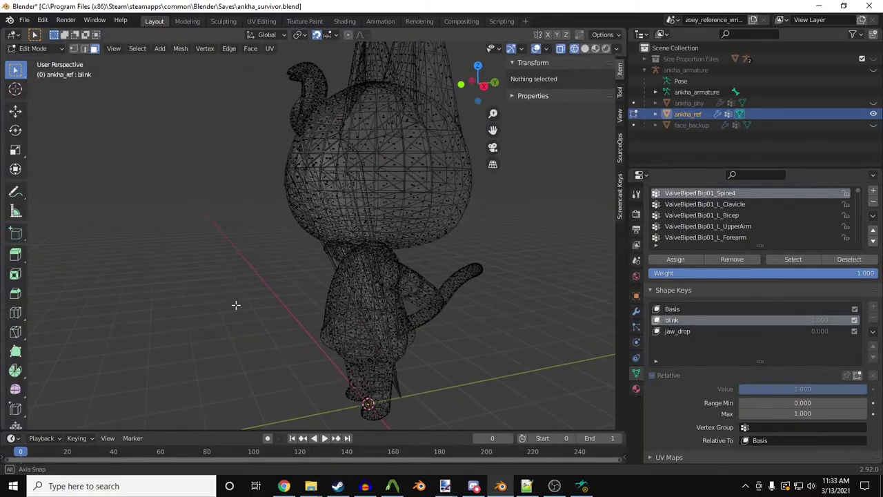
middle_drag(374, 298, 558, 301)
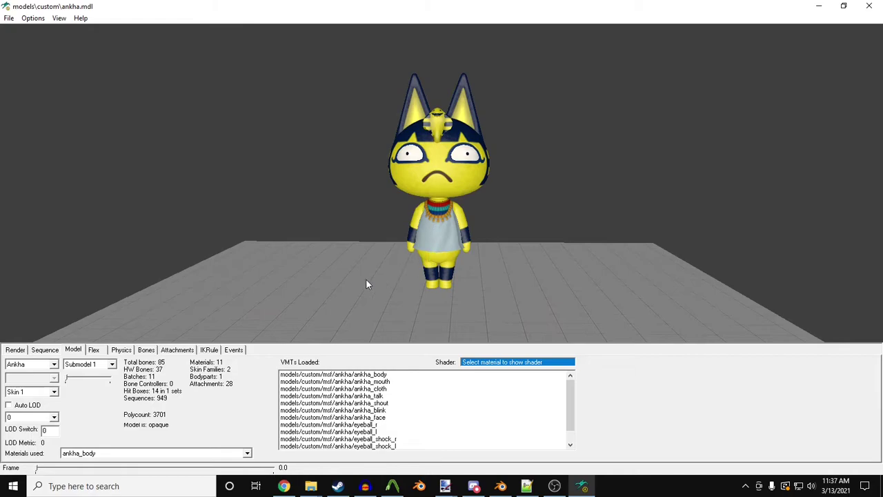
In Half-Life Model Viewer, bring up the sequence settings and inspect the front of the Ankha model up close.
click(43, 350)
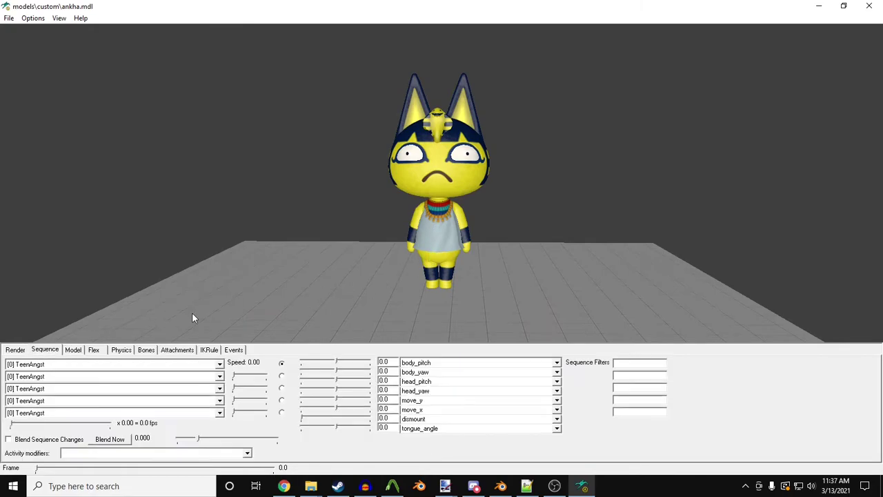
scroll(417, 237, up, 2)
mouse_move(416, 237)
mouse_down()
mouse_move(393, 231)
mouse_move(424, 226)
mouse_up()
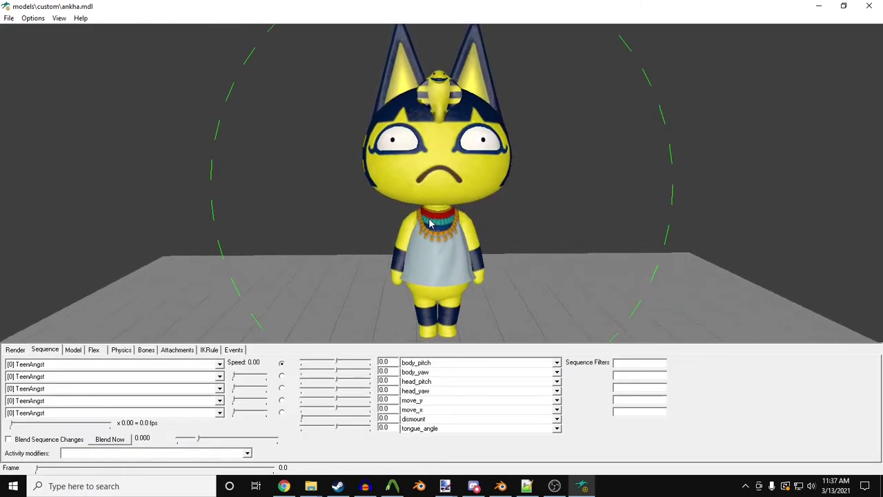
scroll(428, 223, up, 2)
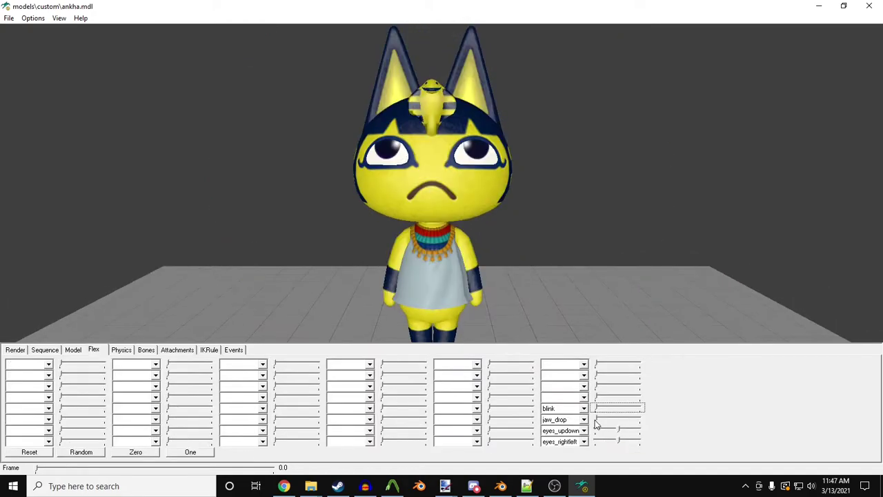
Test the eyes_updown flex at its maximum, reset the flexes and show the model's skin and material settings.
drag(616, 423, 670, 433)
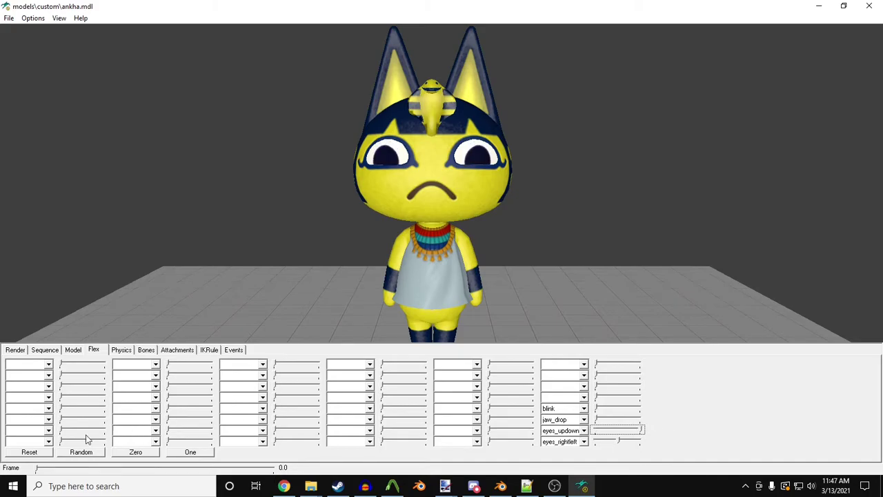
click(40, 455)
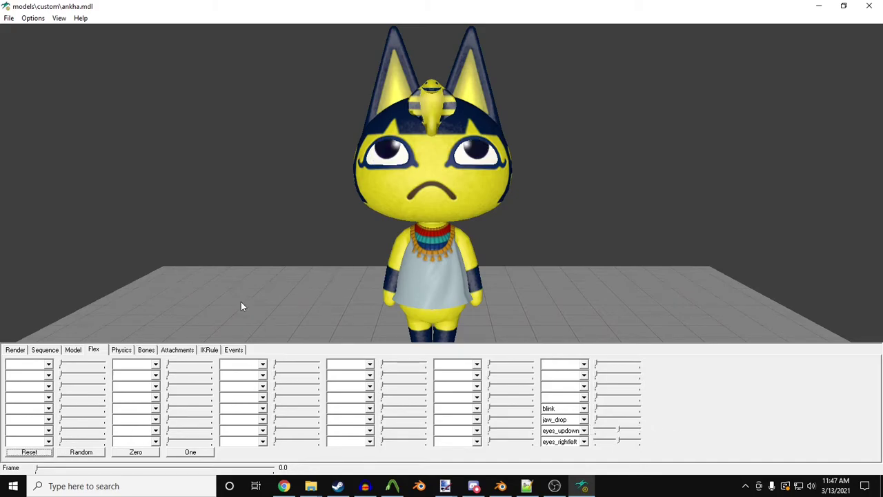
click(74, 350)
In compile_ankha.qc in Notepad++, complete eyeball_l_it in the second skinfamilies row and enter eyeball_shock_r as the first row's fifth material.
key(alt+Tab)
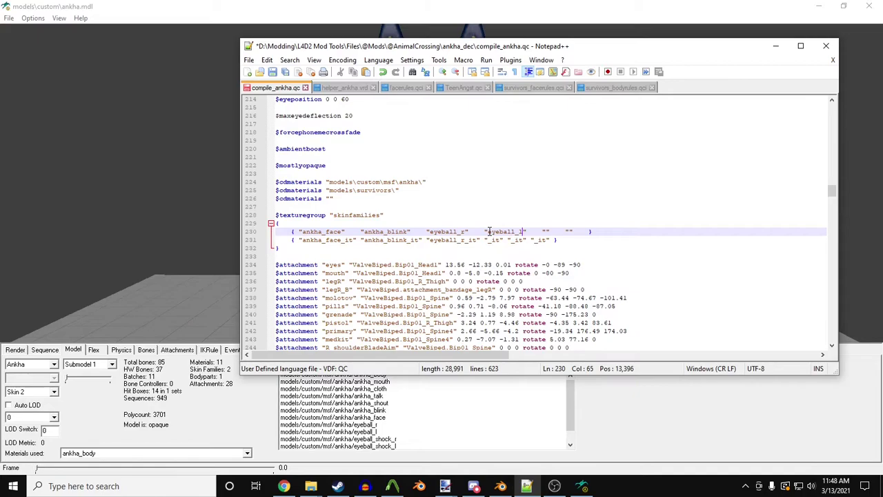
key(Down)
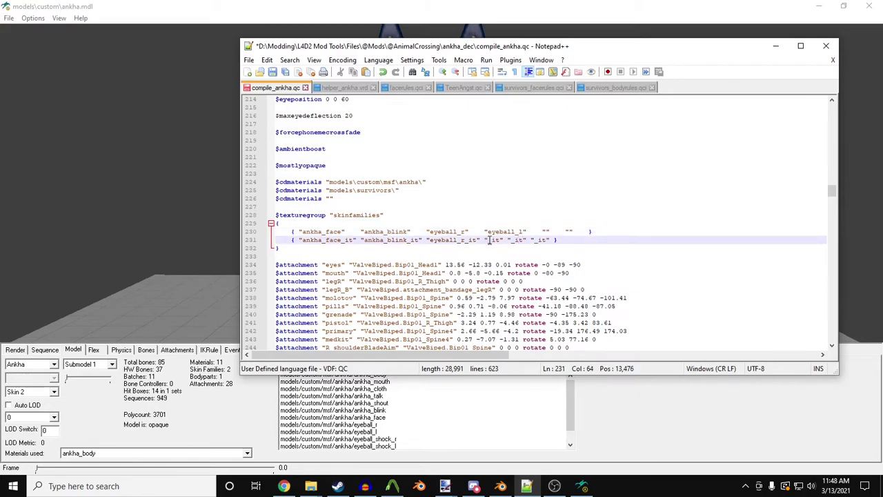
text(eyeball_l)
click(546, 231)
text(eyeball_r)
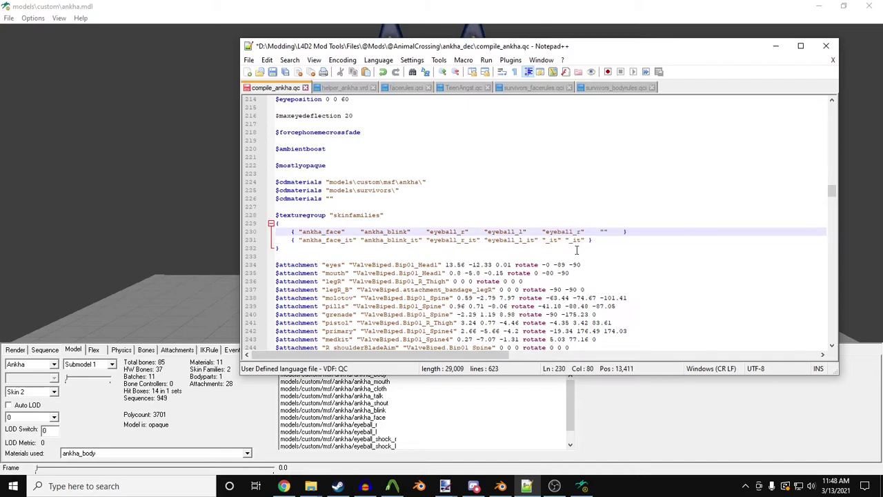
text(shock_)
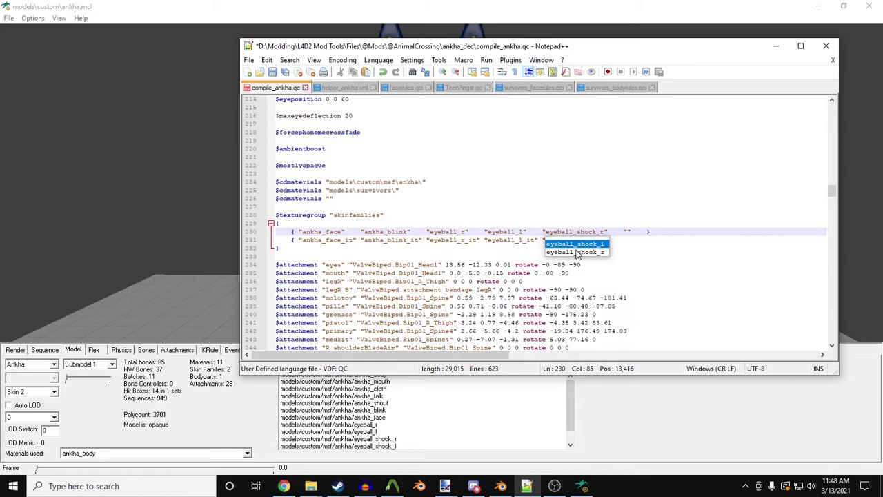
Complete the second skinfamilies row's fifth material as eyeball_shock_r_it and enter eyeball_shock_l as the first row's sixth material.
double_click(590, 231)
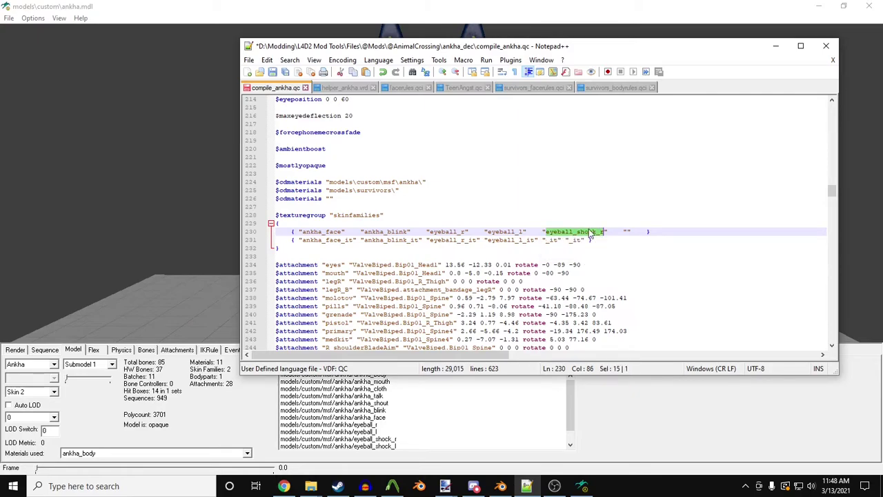
key(ctrl+c)
click(548, 240)
key(ctrl+v)
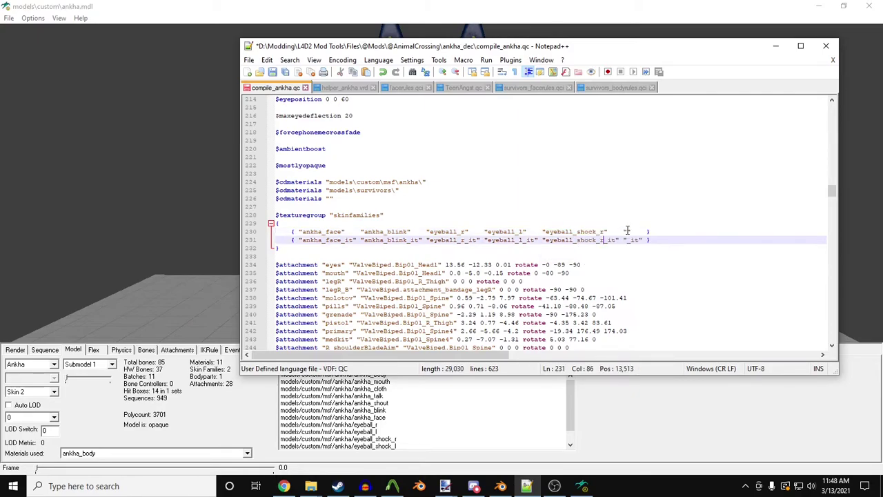
click(627, 231)
key(ctrl+v)
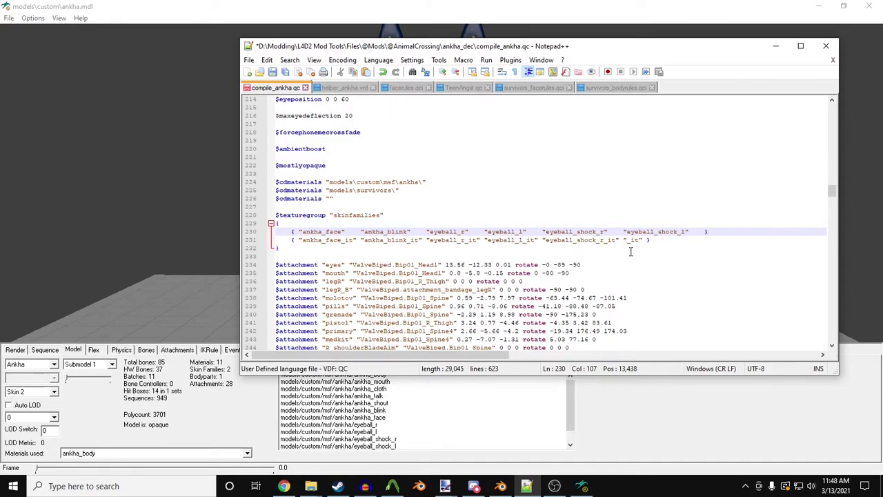
Recompile compile_ankha.qc in Crowbar and inspect the eyes of Skin 2 in Half-Life Model Viewer.
key(alt+Tab)
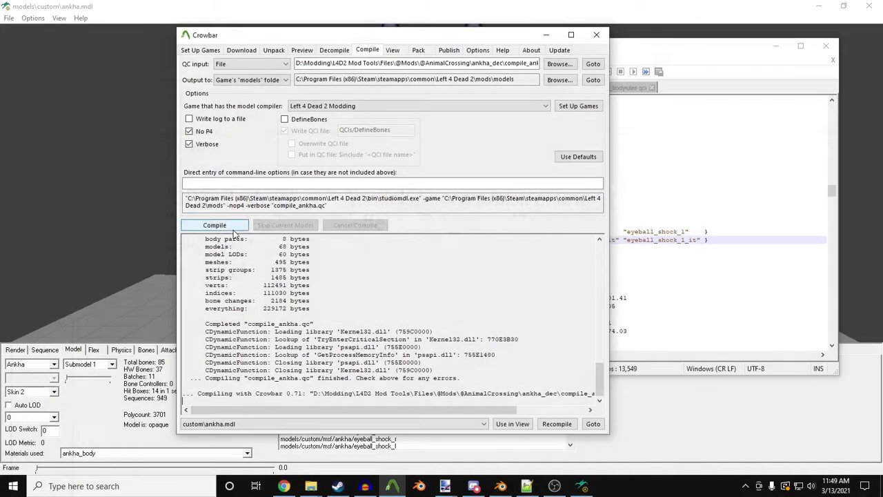
click(218, 224)
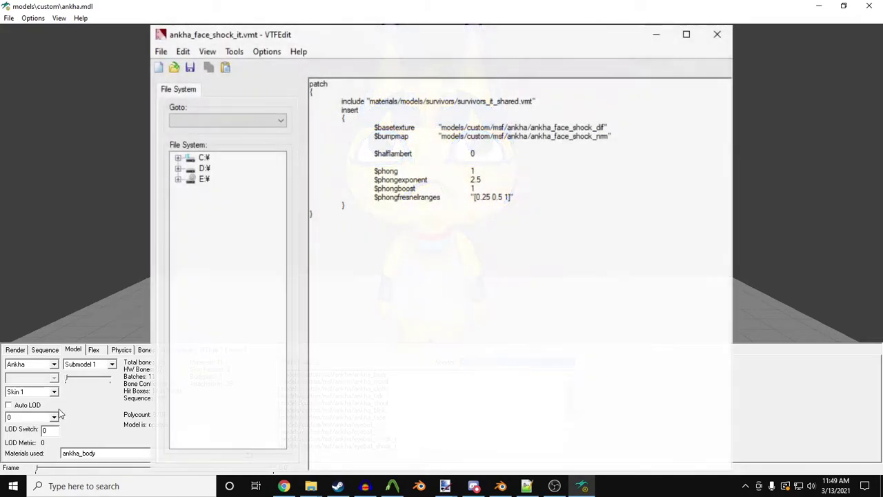
click(54, 391)
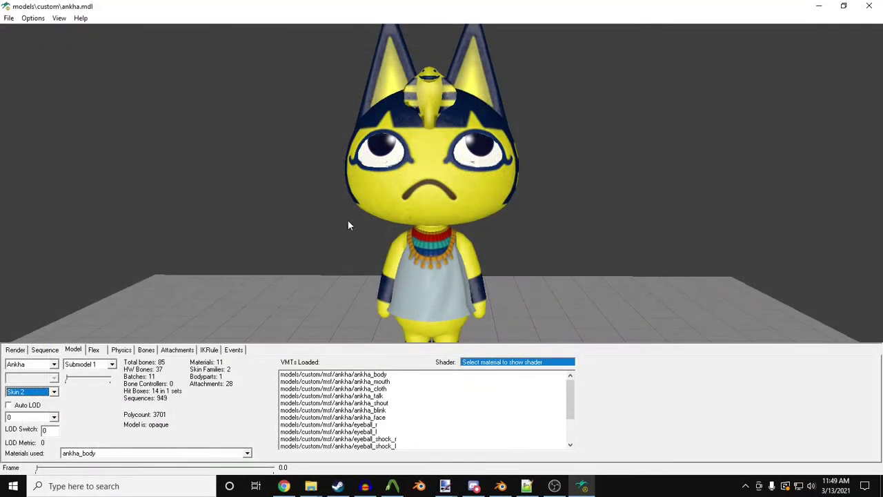
right_drag(348, 220, 383, 200)
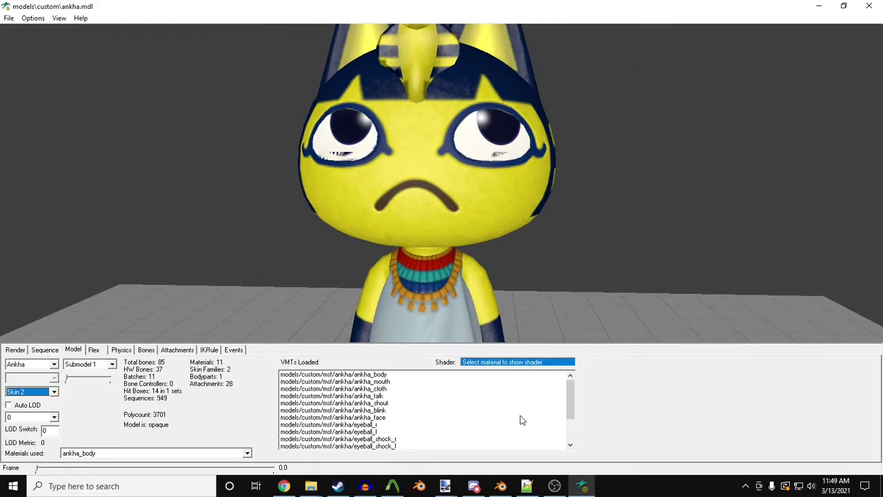
click(527, 485)
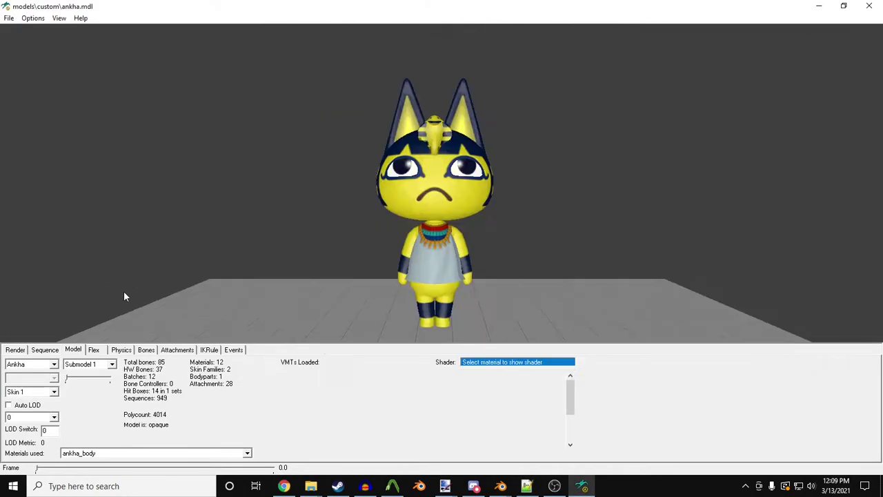
In Half-Life Model Viewer, check Skin 2 against Skin 1 and test the blink and jaw_drop flexes at their maximum.
click(53, 391)
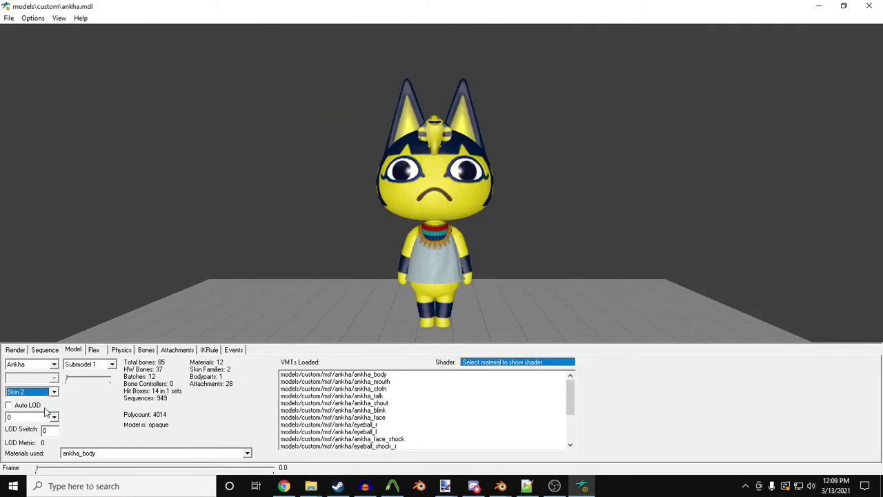
scroll(428, 231, up, 2)
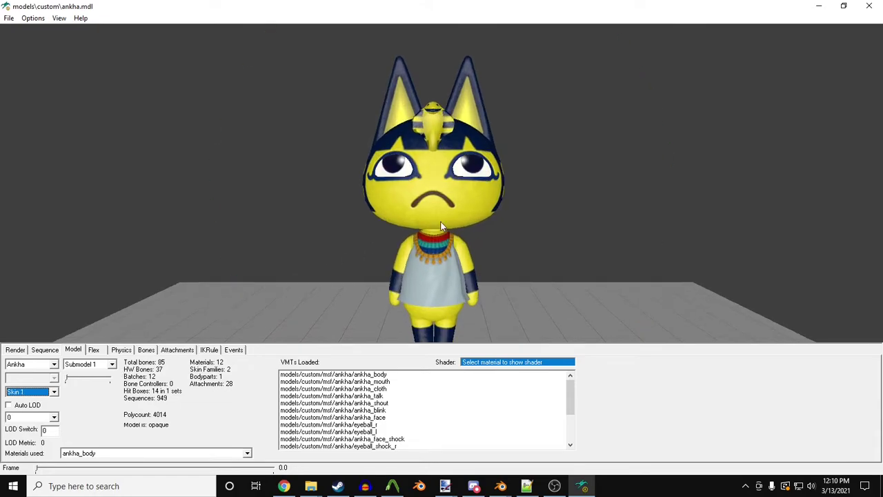
click(92, 351)
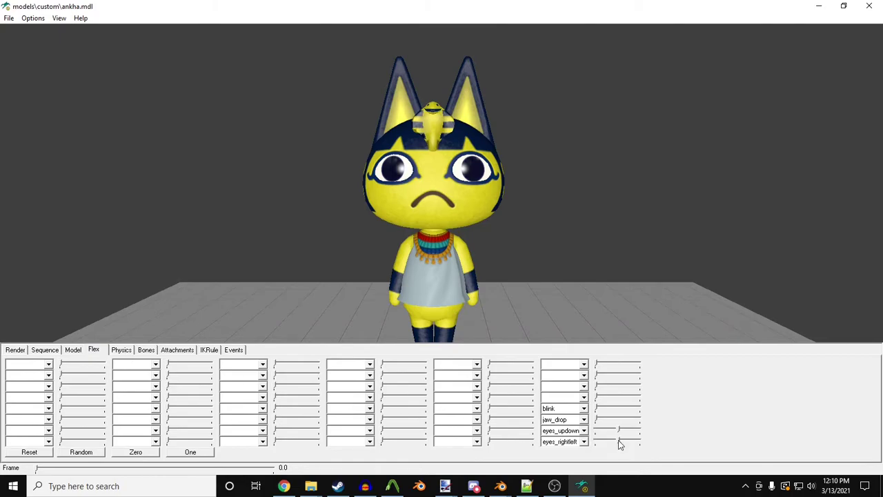
drag(598, 419, 667, 413)
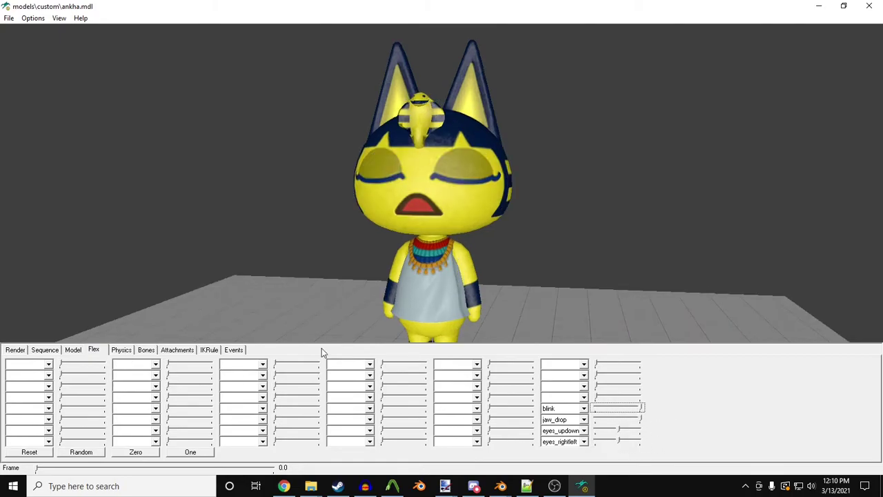
Compare Skin 2 with Skin 1 while the blink and jaw_drop flexes are raised.
click(73, 351)
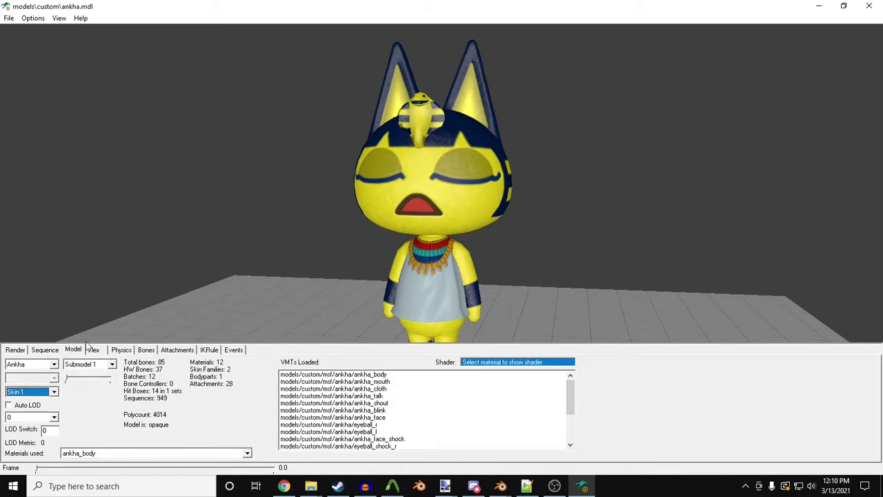
key(Down)
key(Up)
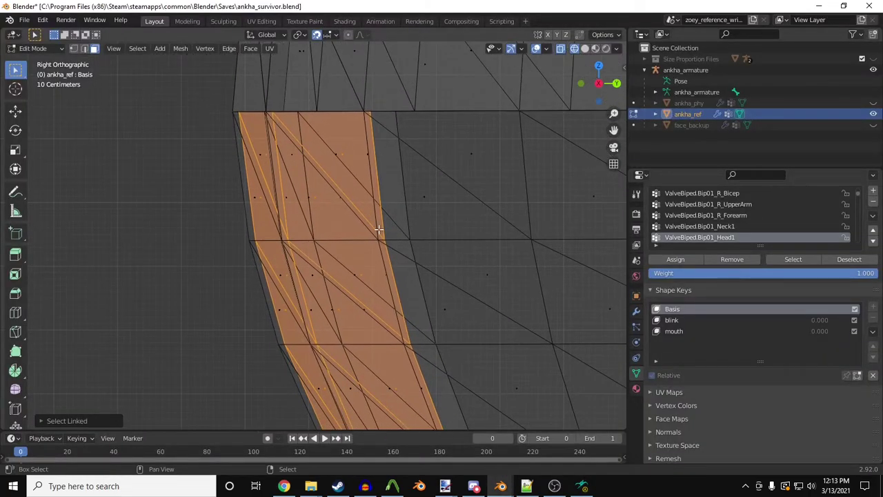
In Blender, duplicate the selected linked face geometry of ankha_ref in place on the Basis shape key.
key(shift+d)
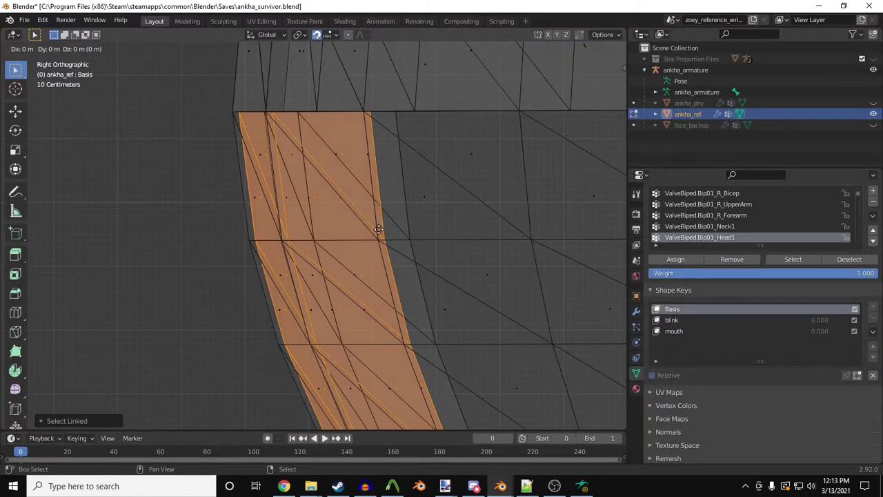
right_click(379, 229)
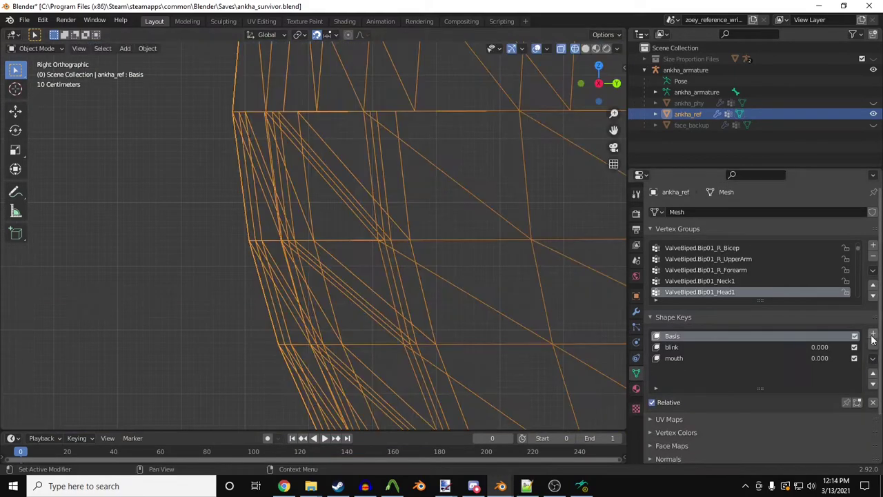
Add a shape key named AU32 between blink and mouth on ankha_ref and preview it by raising its value.
click(873, 335)
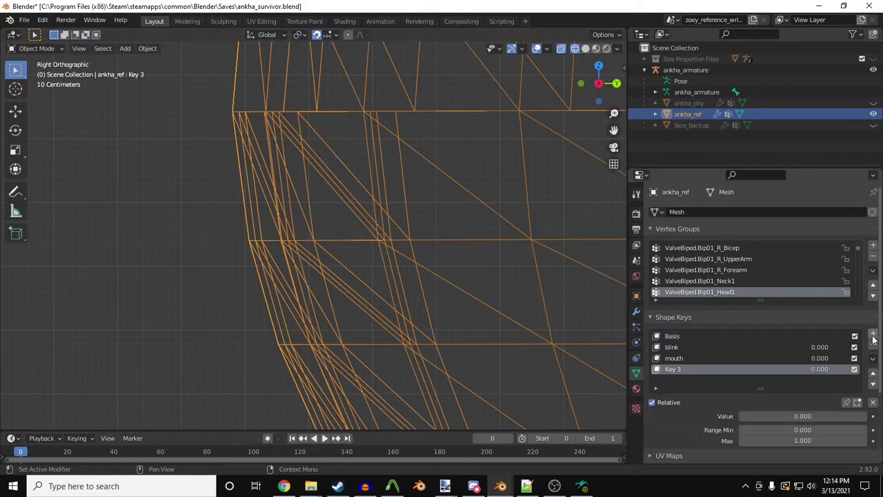
click(873, 374)
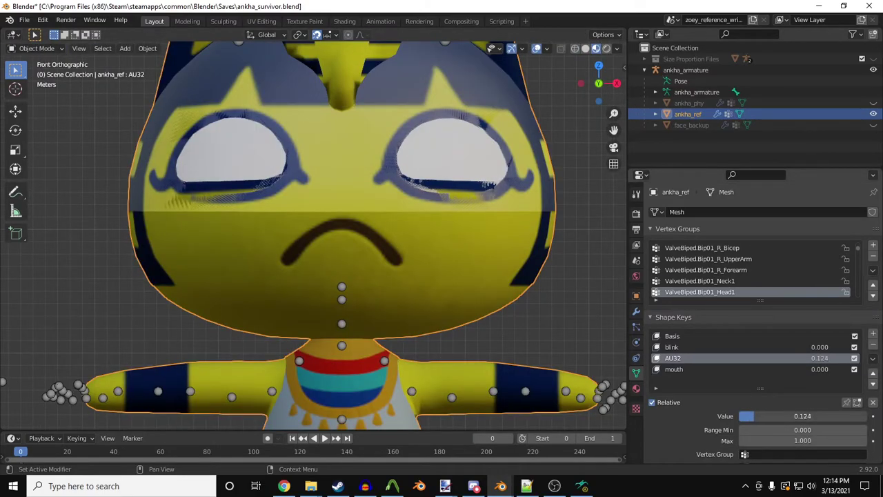
drag(754, 416, 795, 416)
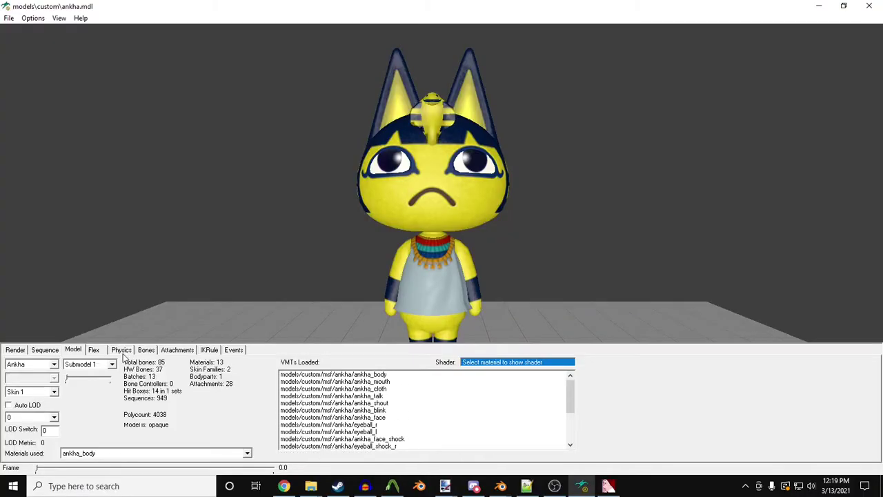
In Half-Life Model Viewer, check the model's flexes and view the animated model from farther away.
click(94, 355)
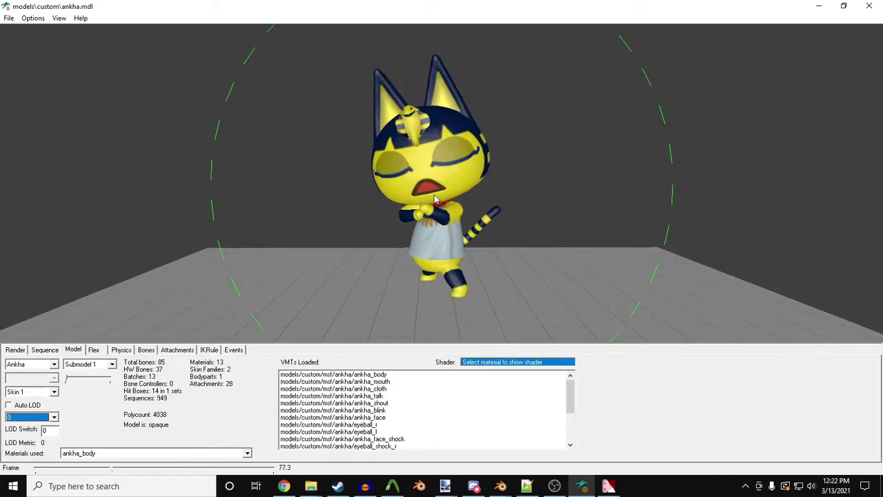
scroll(435, 200, down, 10)
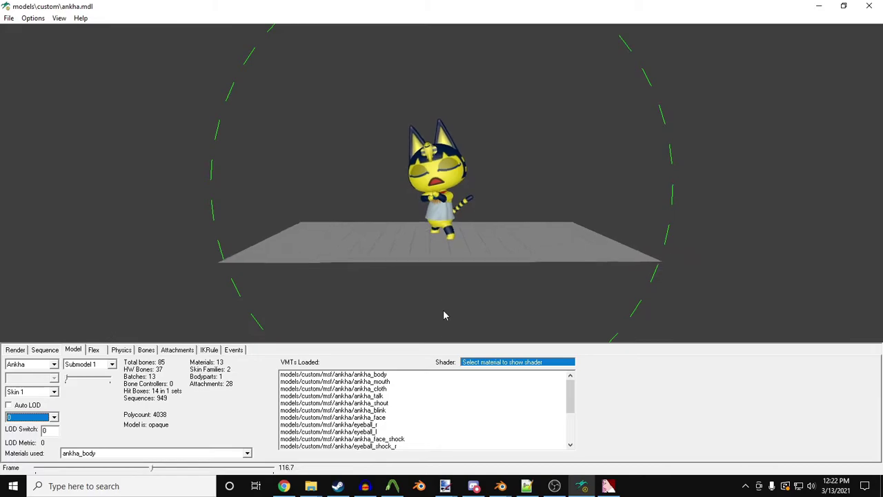
In Notepad++, set the $lod 25 removemesh path to "models/custom/msf/ankha/ankha_mouth_talk" and change the first $lod 10 replacebone command to bonetreecollapse.
scroll(471, 230, down, 3)
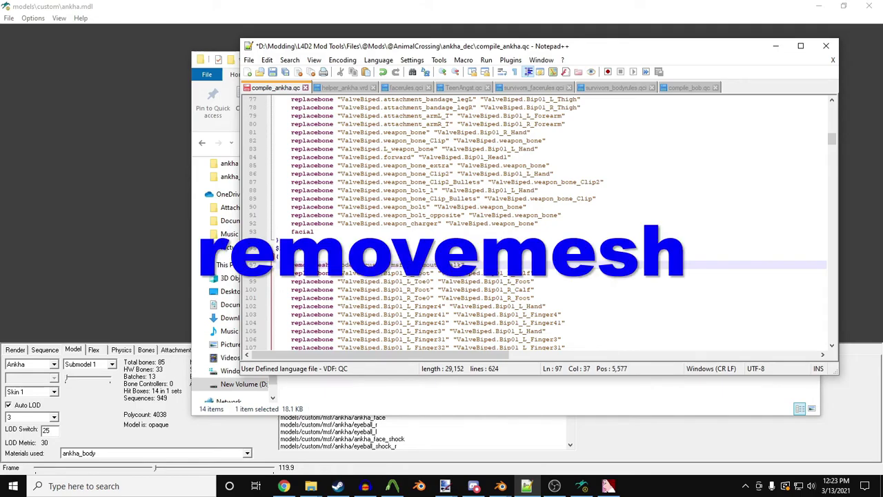
text(a)
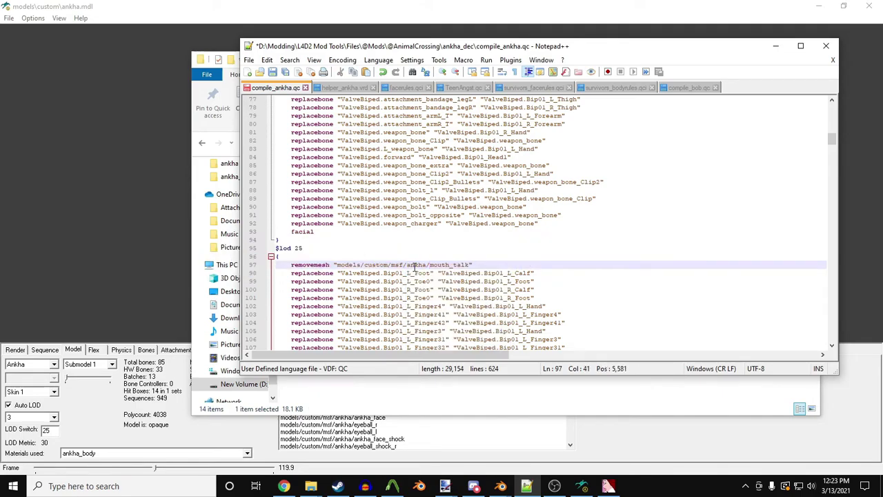
text(nkh)
text(a_)
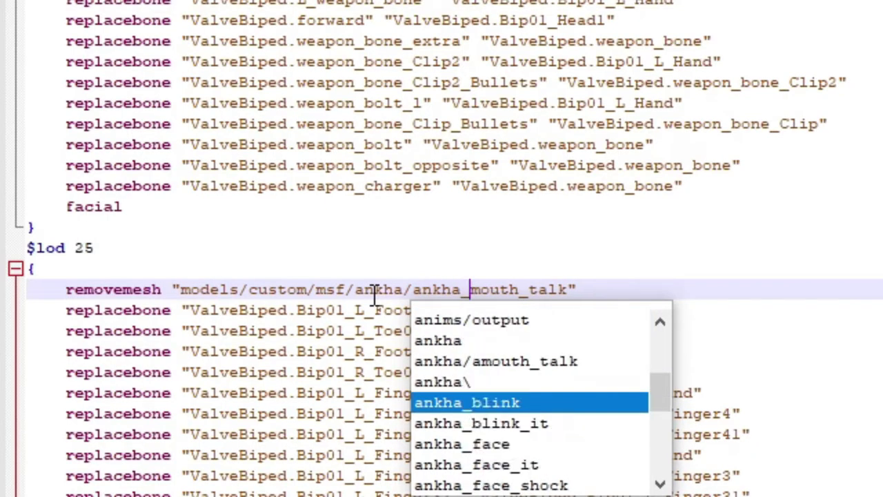
click(375, 293)
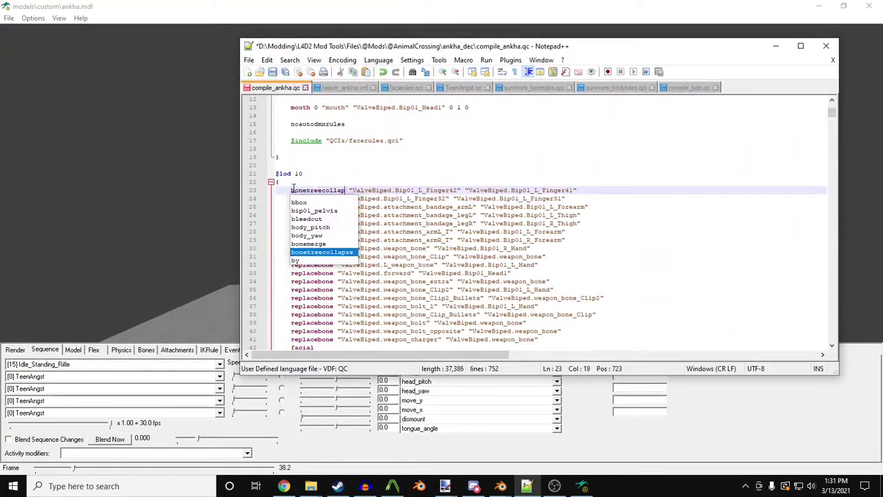
drag(466, 198, 427, 199)
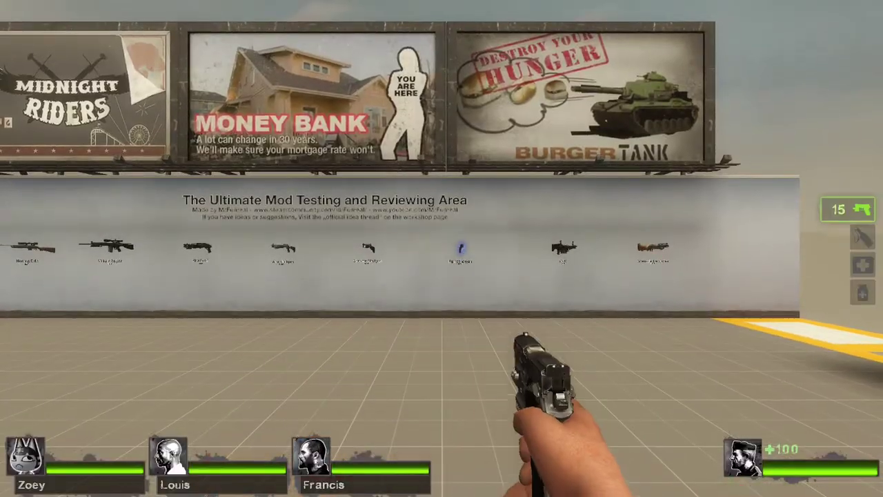
In Left 4 Dead 2, find the Ankha model on the Zoey survivor and inspect it from near and far.
key(s)
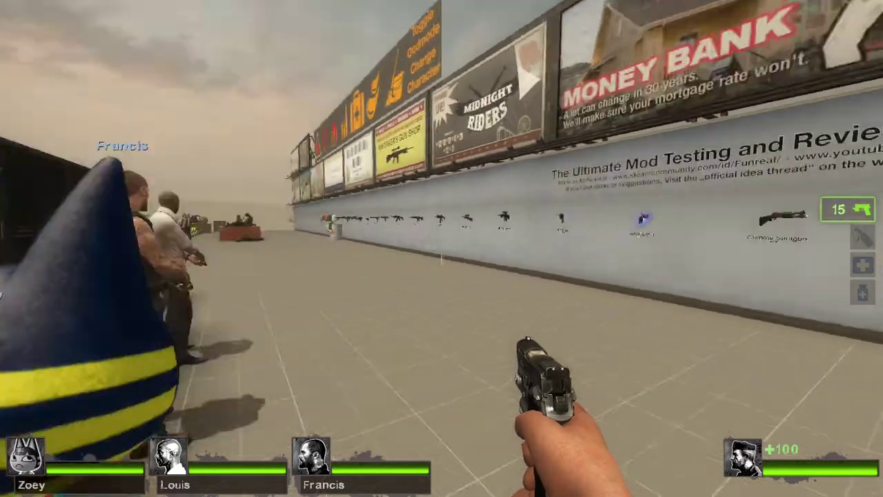
key(w)
key(s)
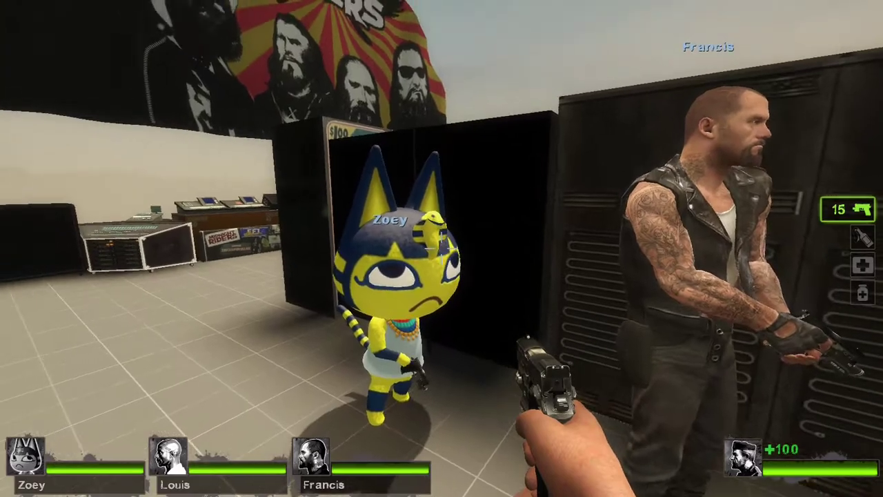
key(w)
key(s)
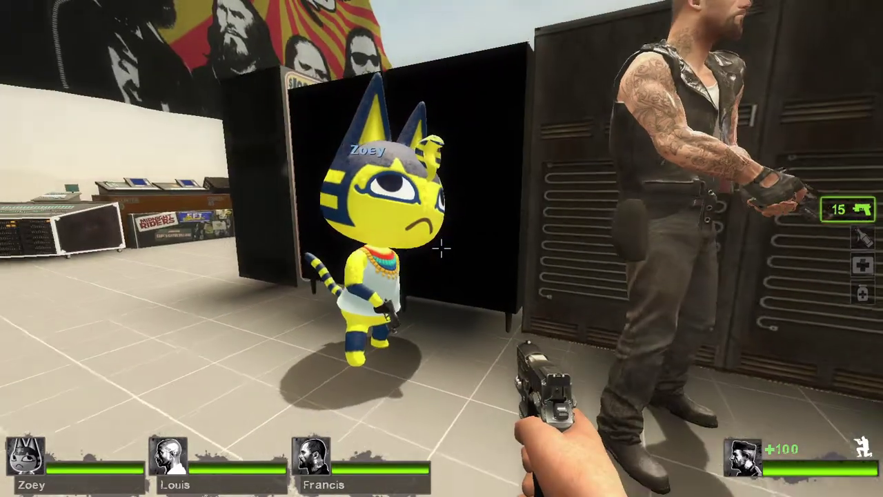
key(w)
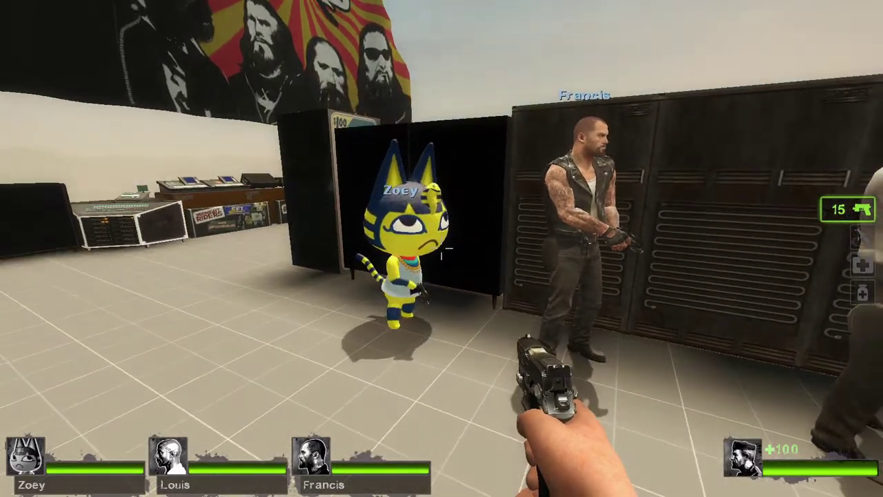
Incapacitate the Rochelle / Zoey survivor with the Incap Player punishment command to test the Ankha model.
key(x)
key(2)
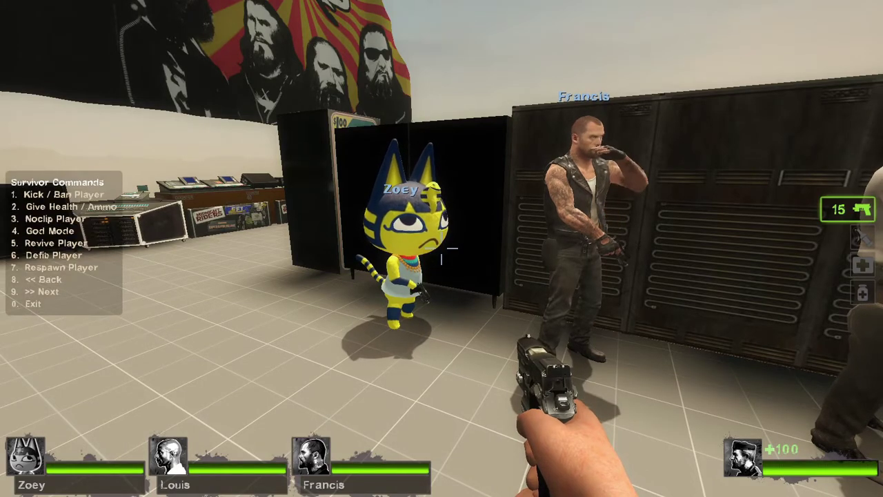
key(9)
key(1)
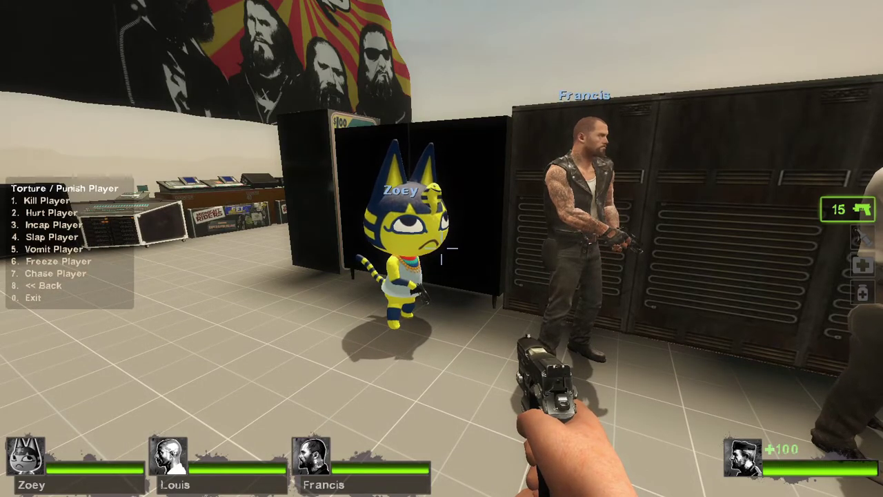
key(3)
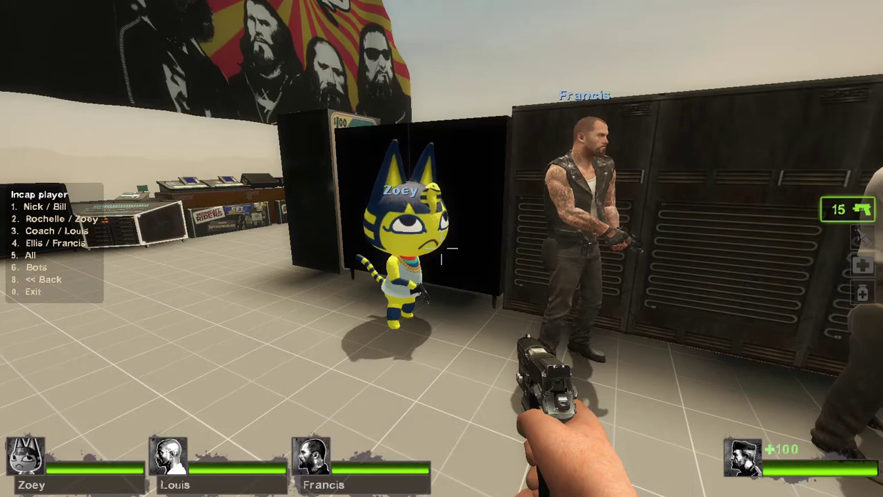
key(2)
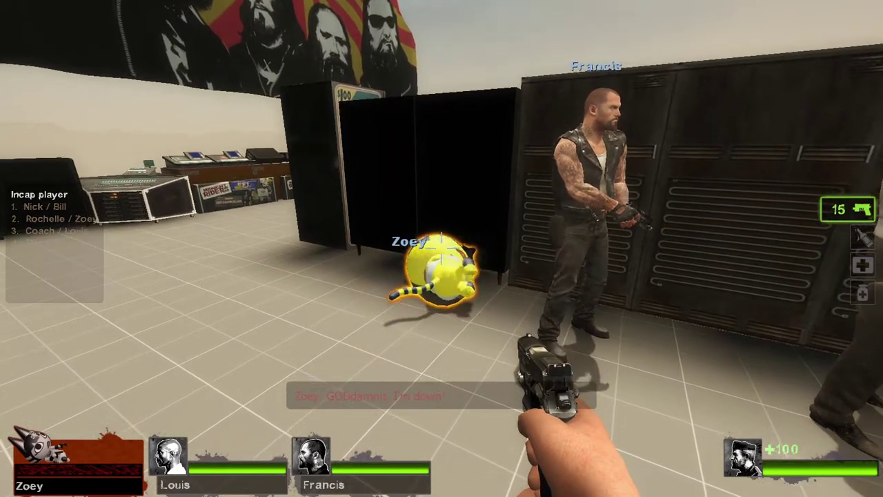
Revive the incapacitated Zoey and inspect the Ankha model up close, from farther away and covered in vomit at the test platform.
key(w)
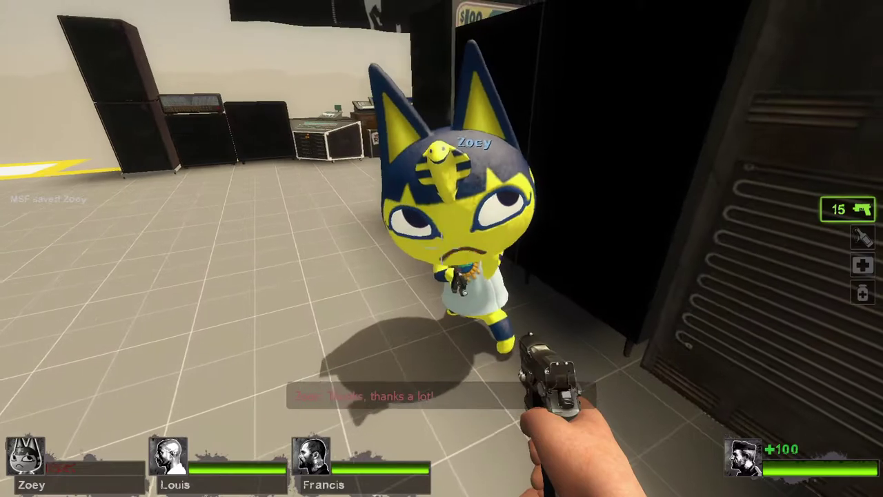
key(s)
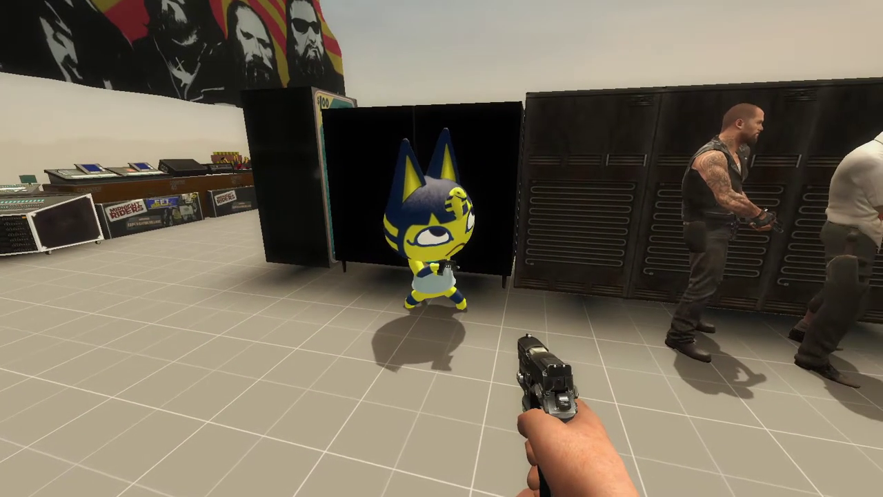
key(t)
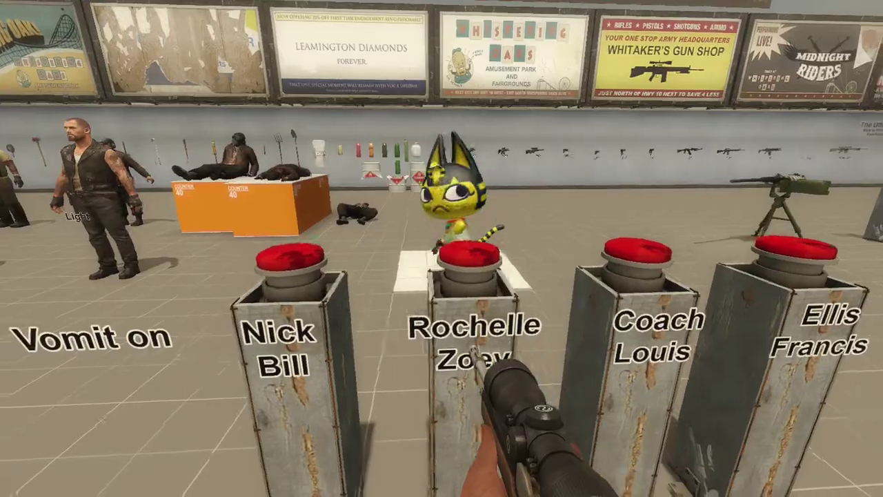
key(w)
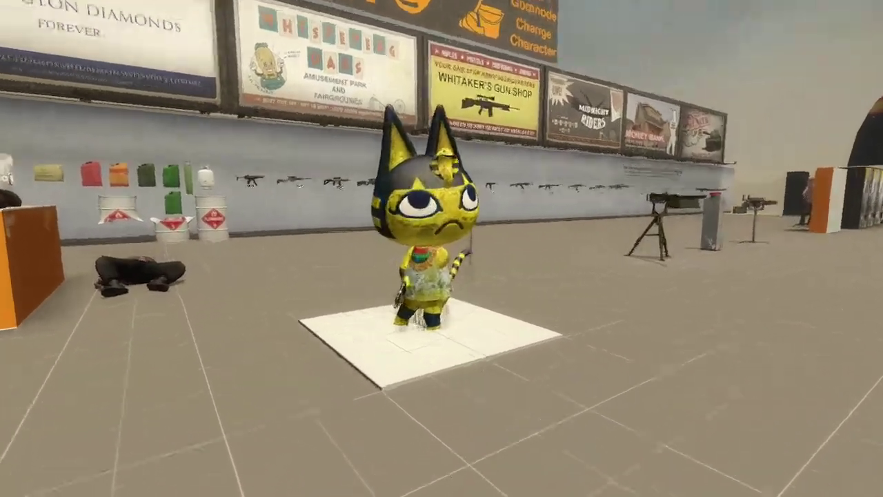